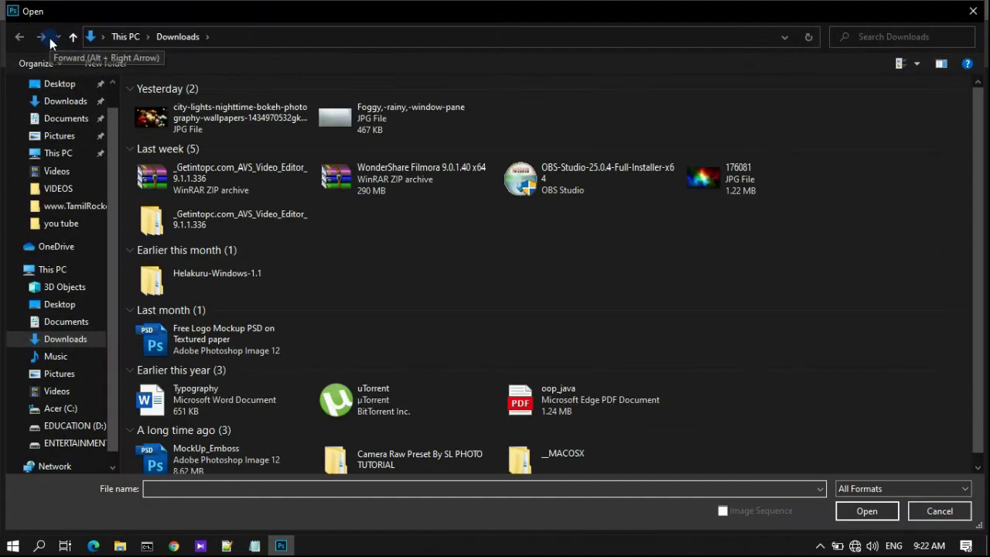
# Open the Foggy,-rainy,-window-pane photo from Downloads and nudge its document window into place
pyautogui.click(331, 117)
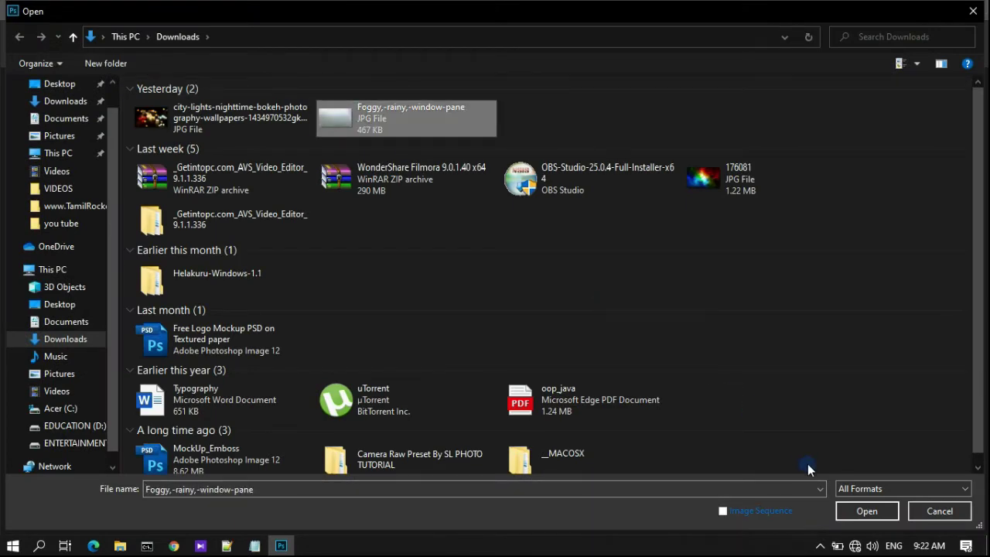
pyautogui.click(844, 513)
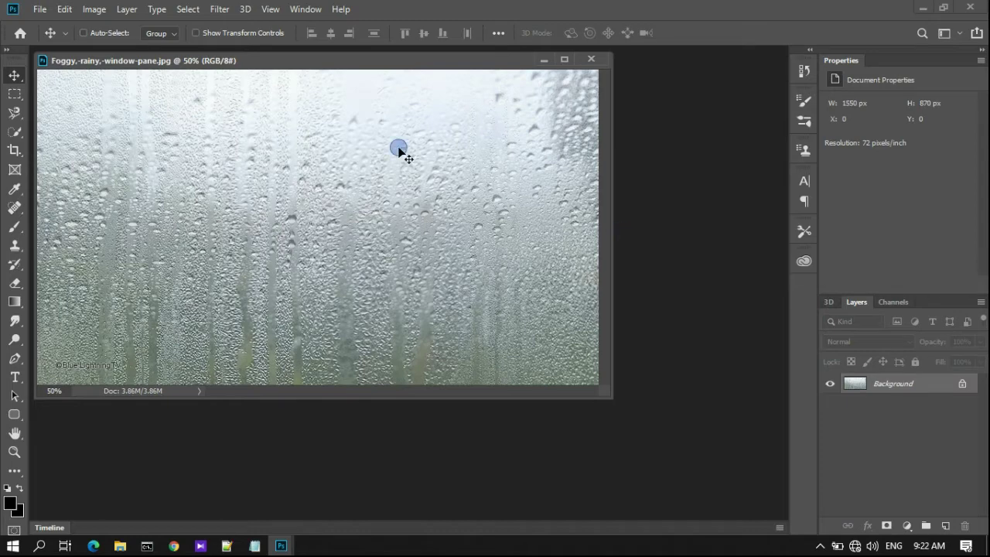
pyautogui.moveTo(294, 65); pyautogui.dragTo(325, 55)
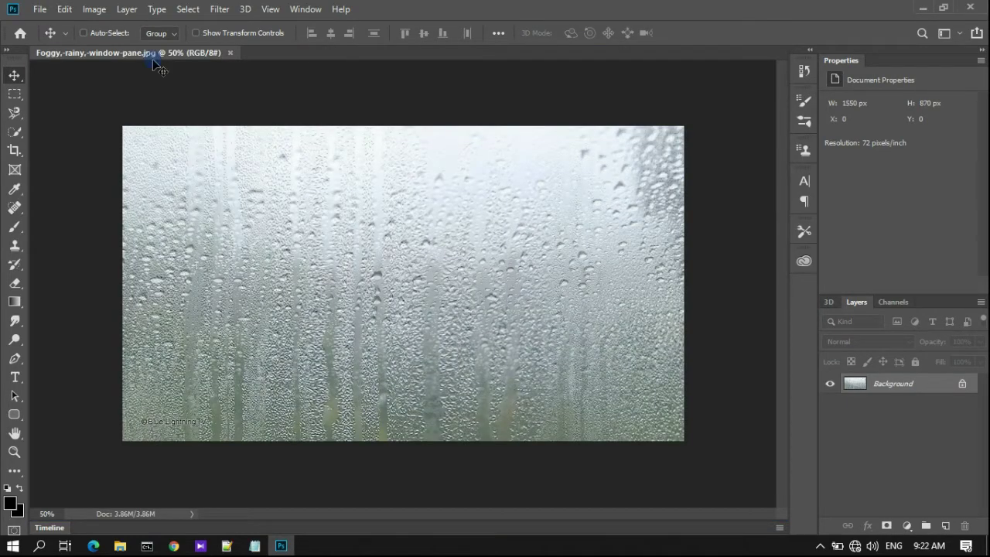
pyautogui.click(42, 11)
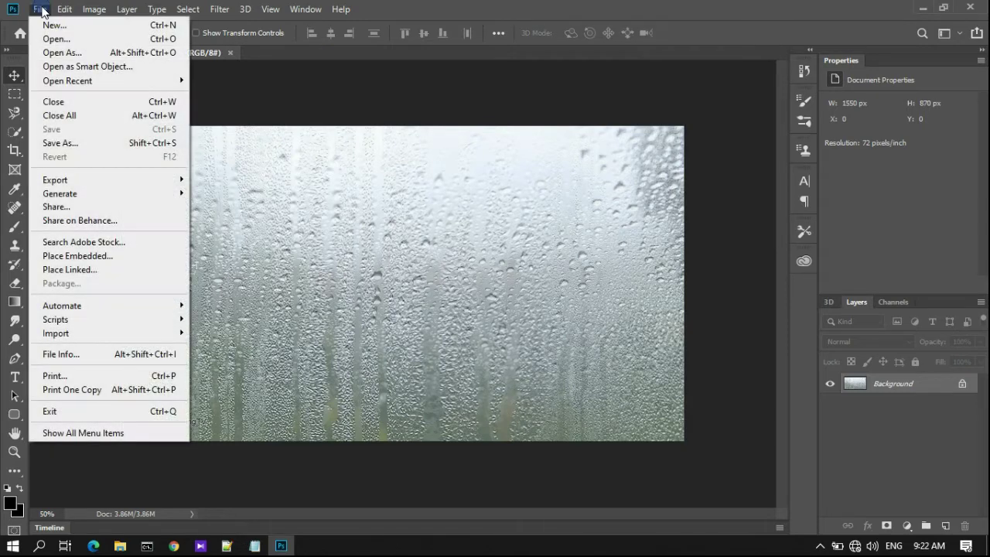
# Open the city-lights bokeh photo
pyautogui.click(48, 38)
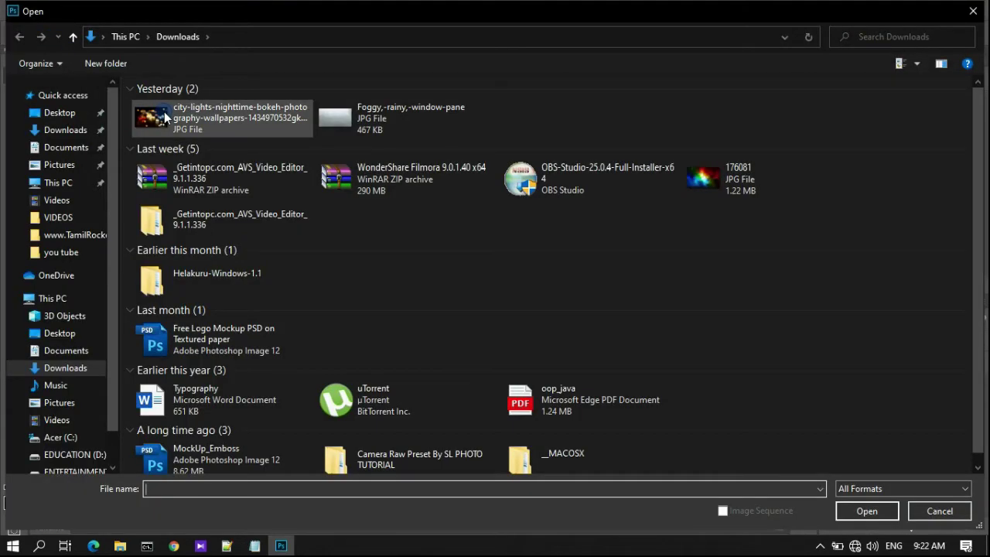
pyautogui.click(164, 116)
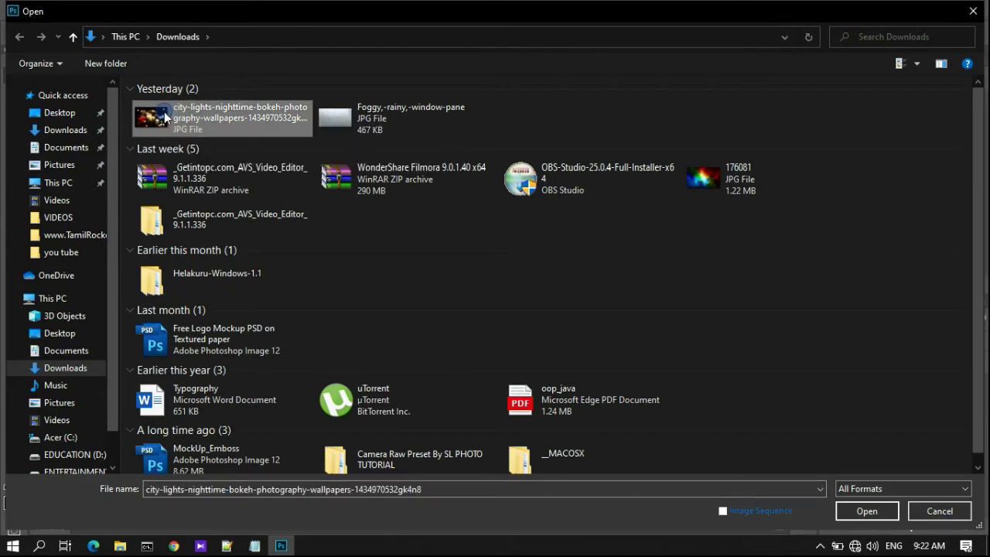
pyautogui.click(866, 512)
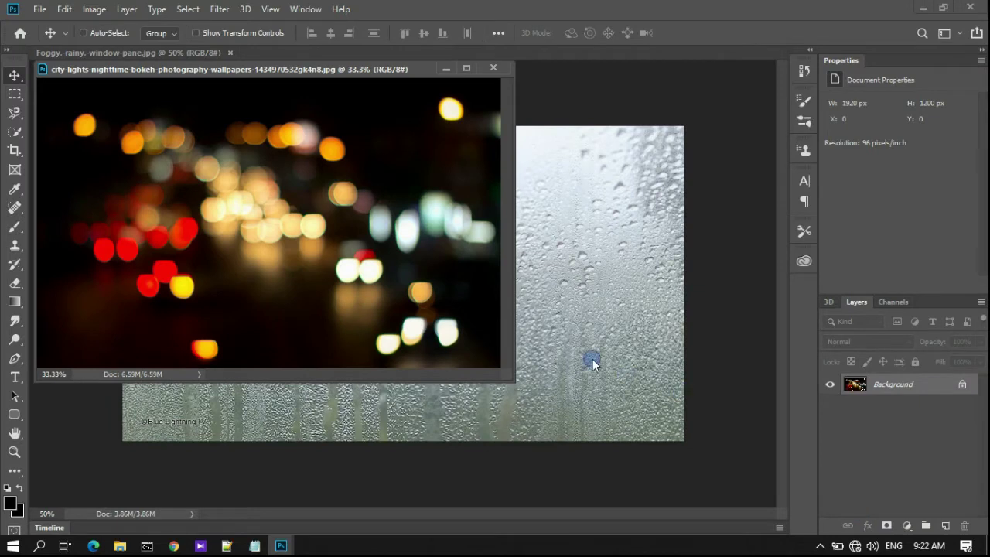
# Drag the bokeh image into the Foggy document as Layer 1, then minimize its window
pyautogui.click(13, 75)
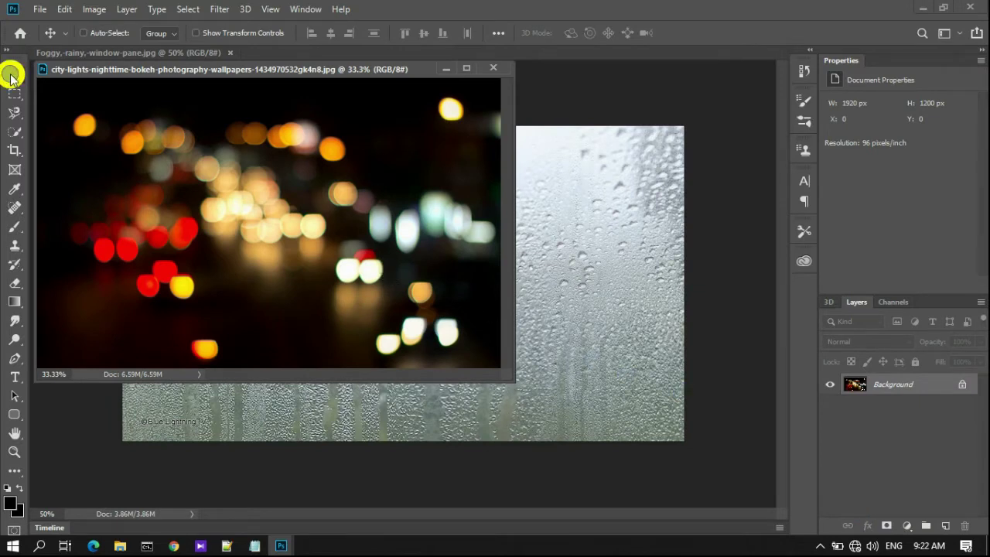
pyautogui.moveTo(345, 198); pyautogui.dragTo(540, 295)
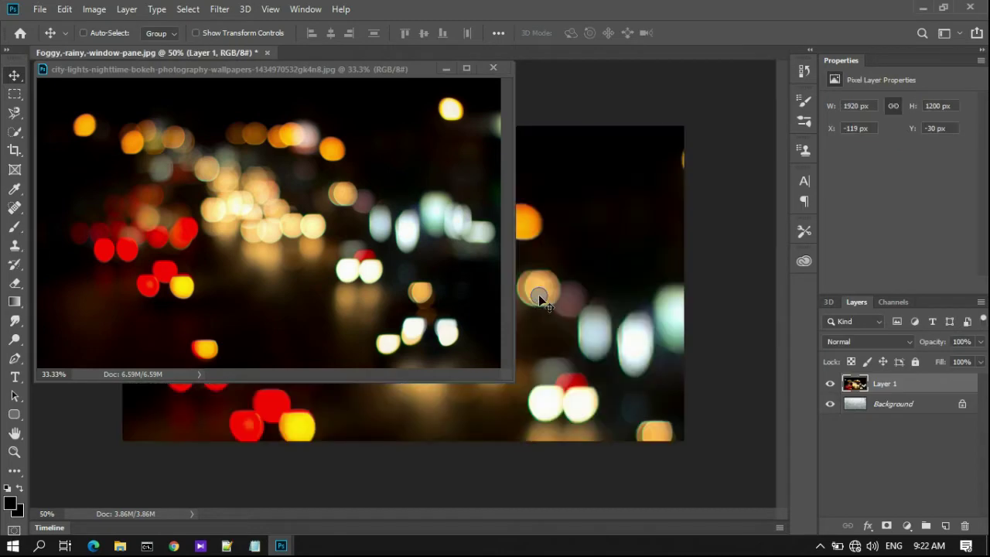
pyautogui.click(446, 68)
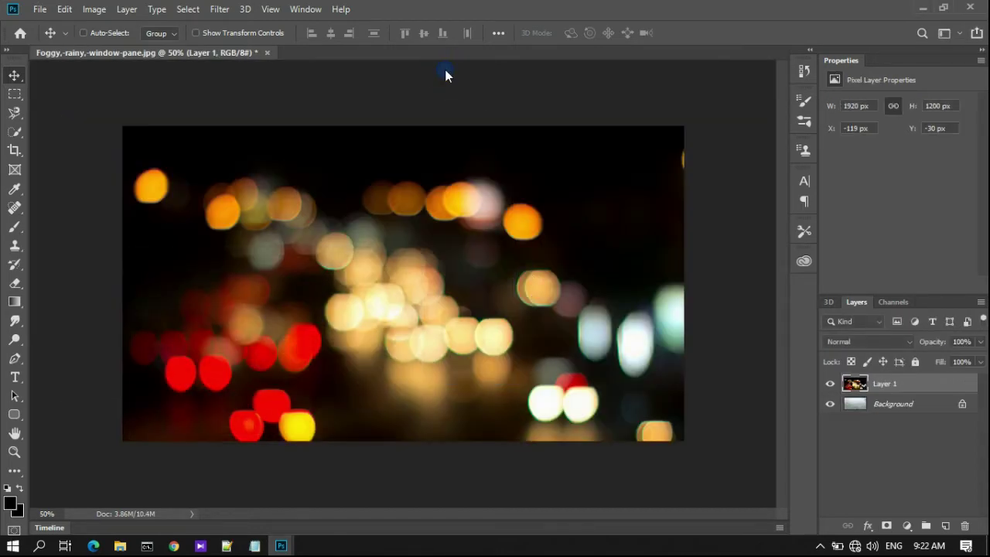
pyautogui.click(377, 277)
pyautogui.click(316, 278)
# Raise the bokeh Layer 1 slightly on the canvas
pyautogui.moveTo(367, 312); pyautogui.dragTo(365, 279)
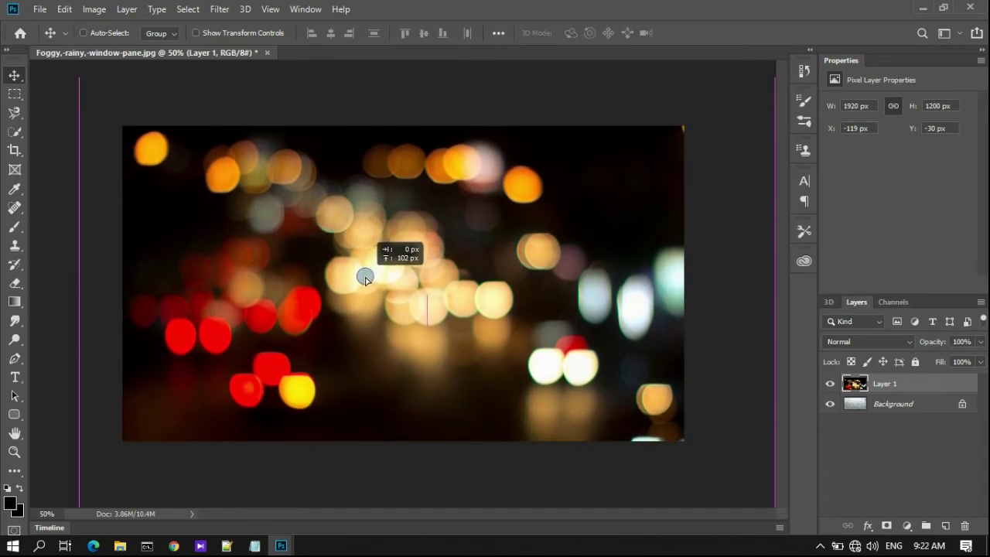
pyautogui.moveTo(365, 279); pyautogui.dragTo(366, 278)
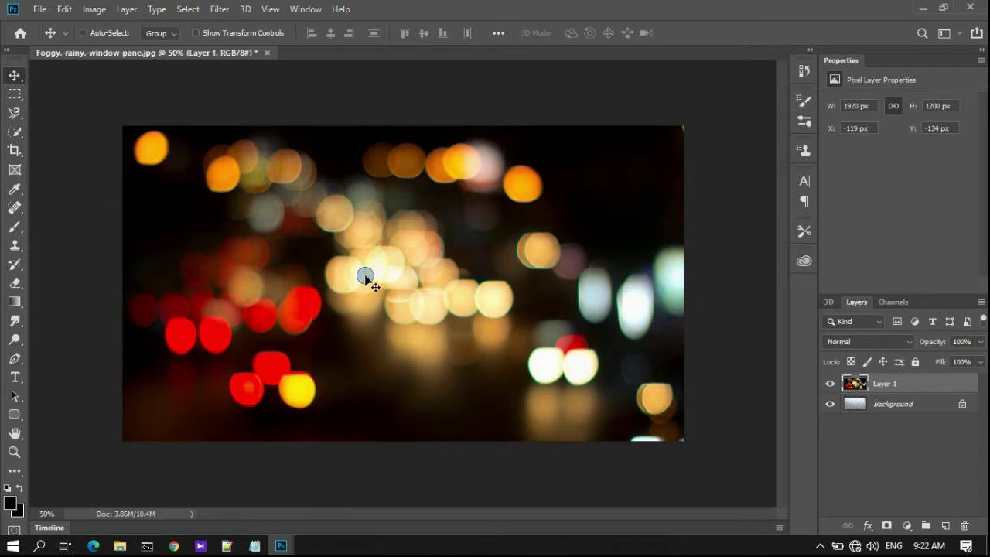
pyautogui.click(219, 8)
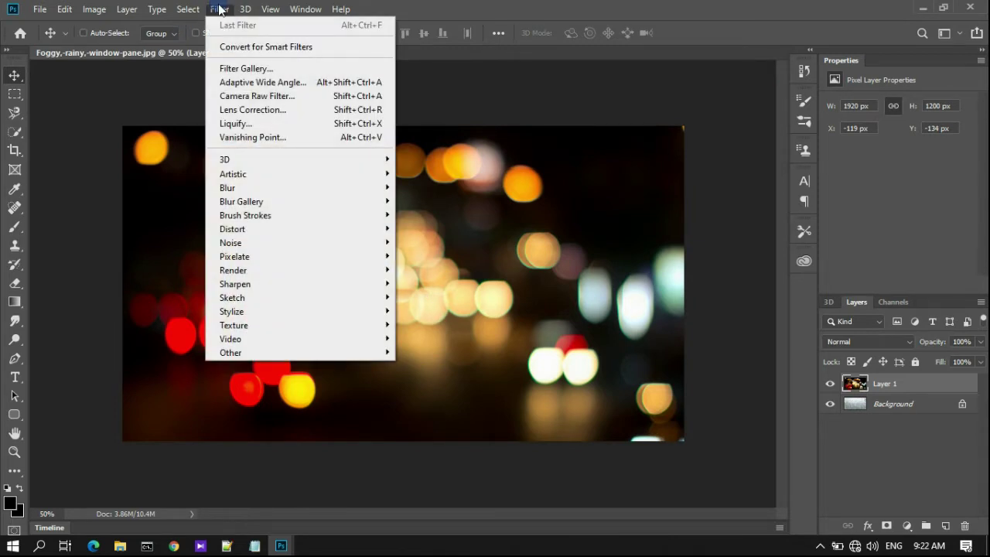
pyautogui.moveTo(232, 173)
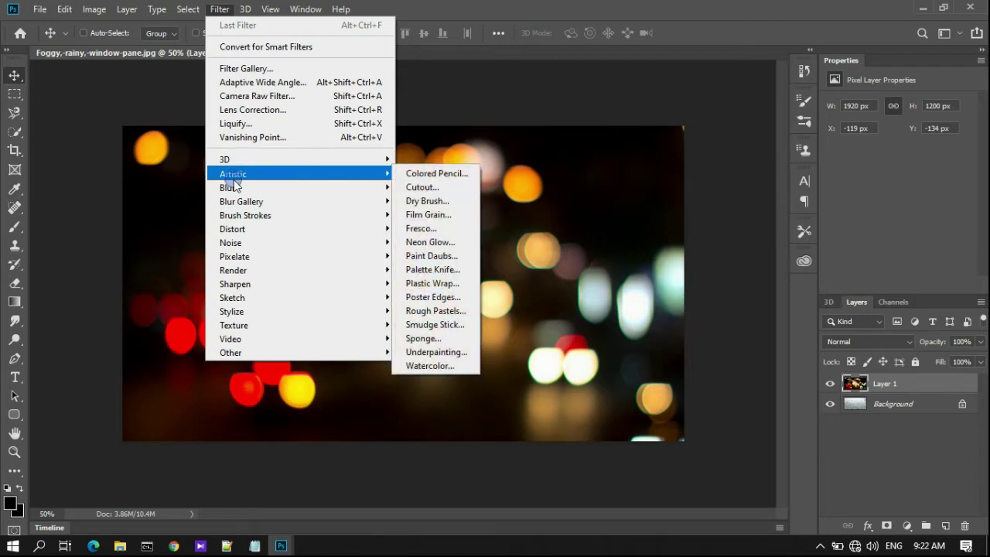
pyautogui.click(605, 171)
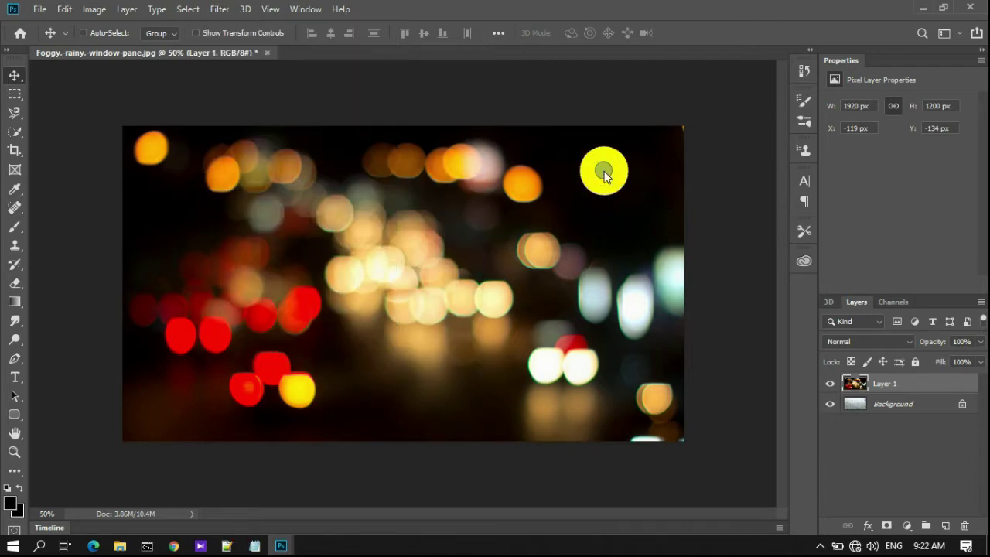
# Convert Layer 1 into a smart object
pyautogui.rightClick(924, 389)
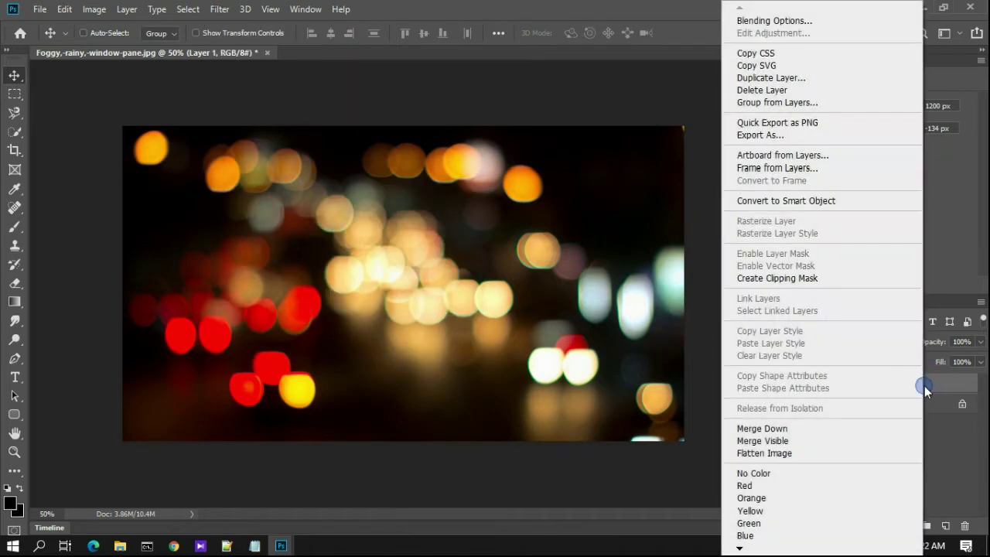
pyautogui.click(802, 201)
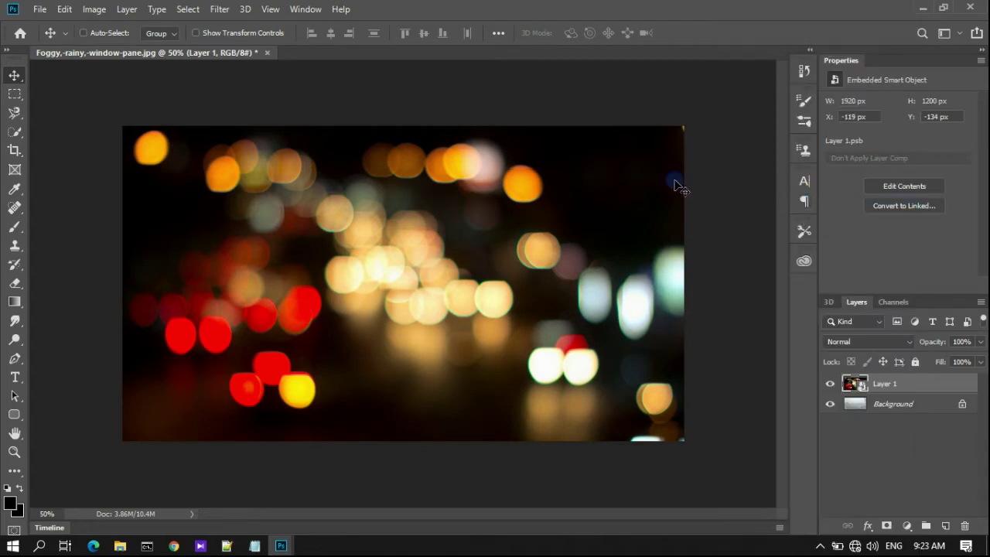
pyautogui.click(223, 10)
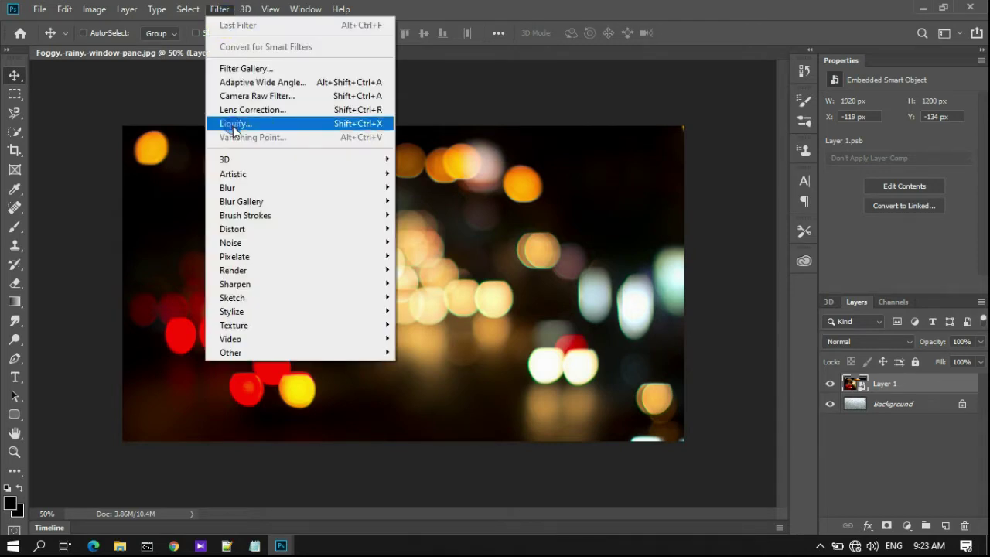
pyautogui.moveTo(228, 188)
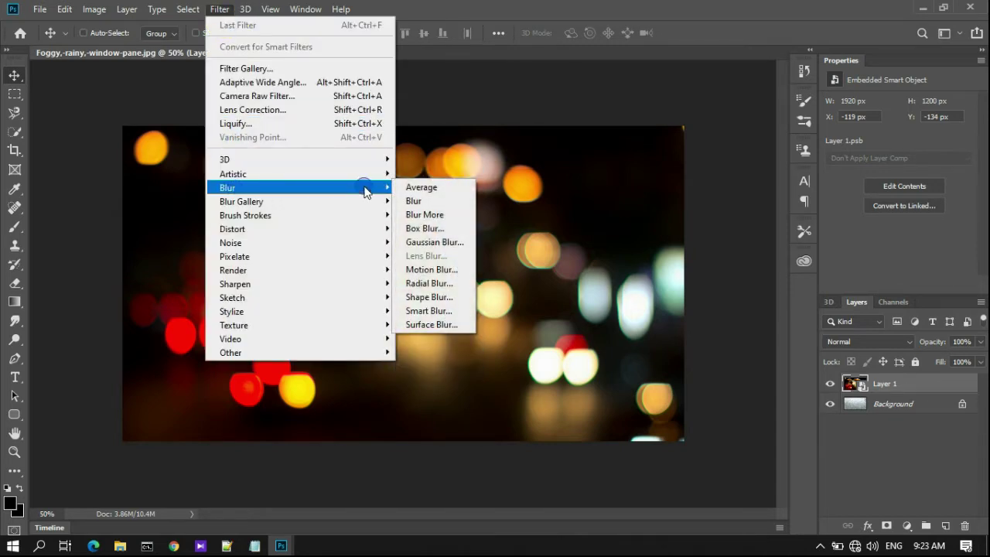
# Apply a Gaussian Blur of about 23.5 pixels to the bokeh smart object
pyautogui.click(414, 243)
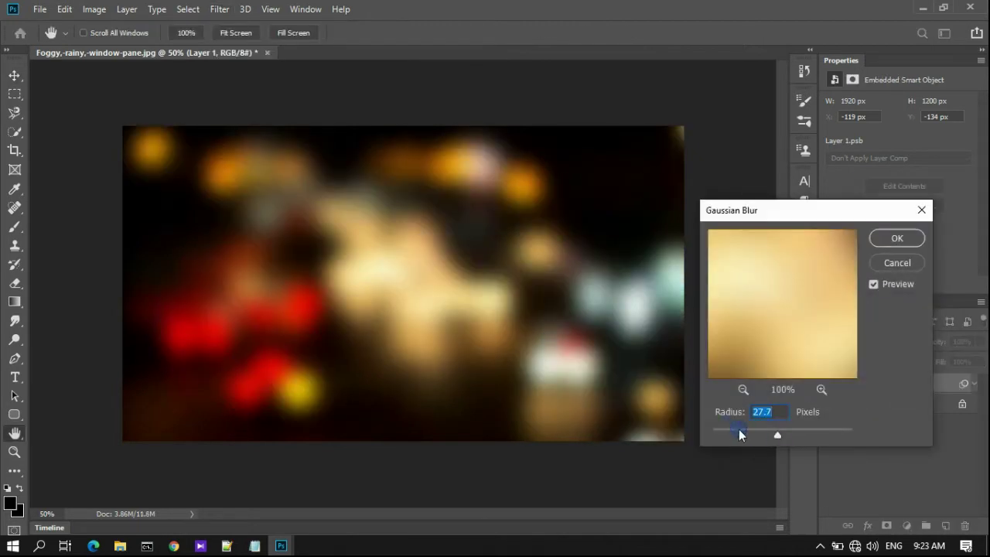
pyautogui.moveTo(776, 437); pyautogui.dragTo(770, 437)
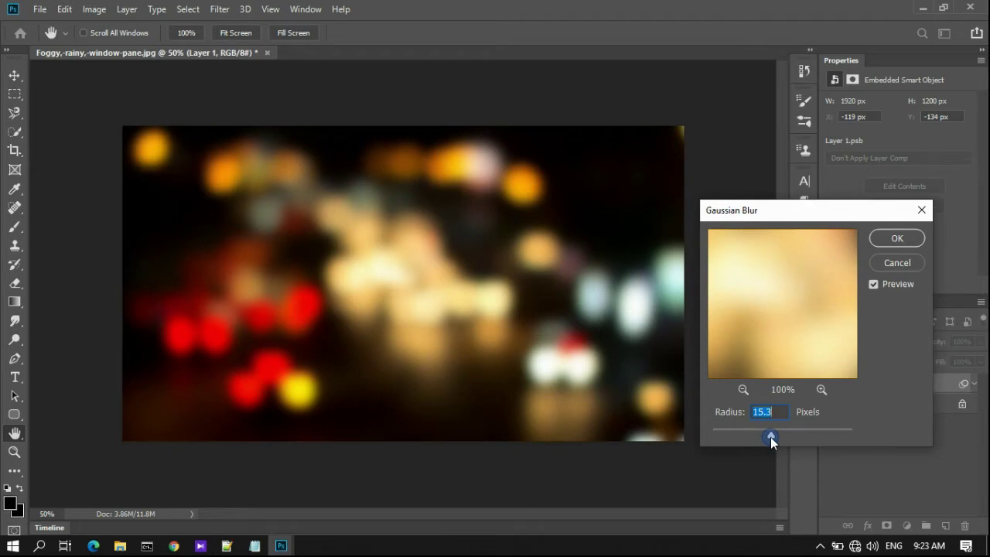
pyautogui.moveTo(771, 437); pyautogui.dragTo(776, 437)
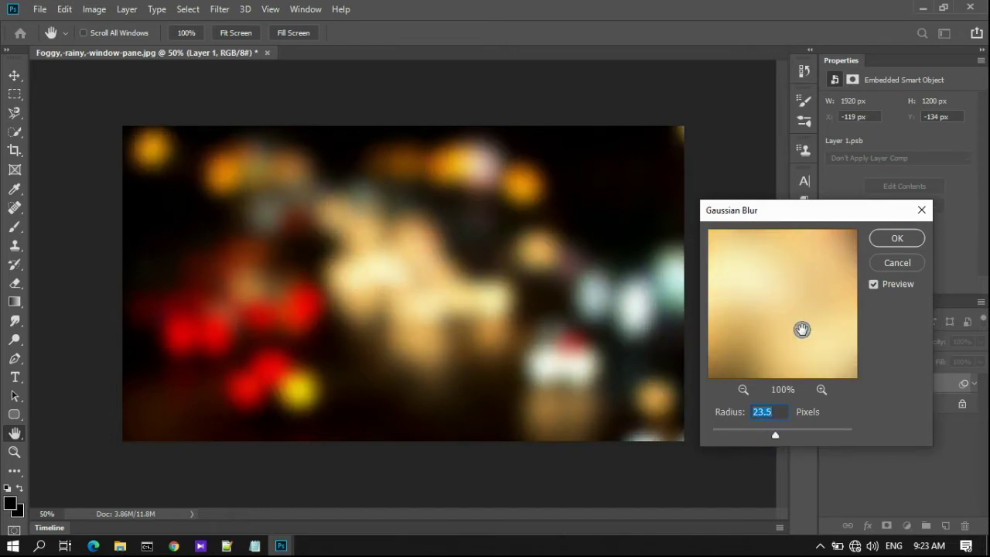
pyautogui.click(880, 239)
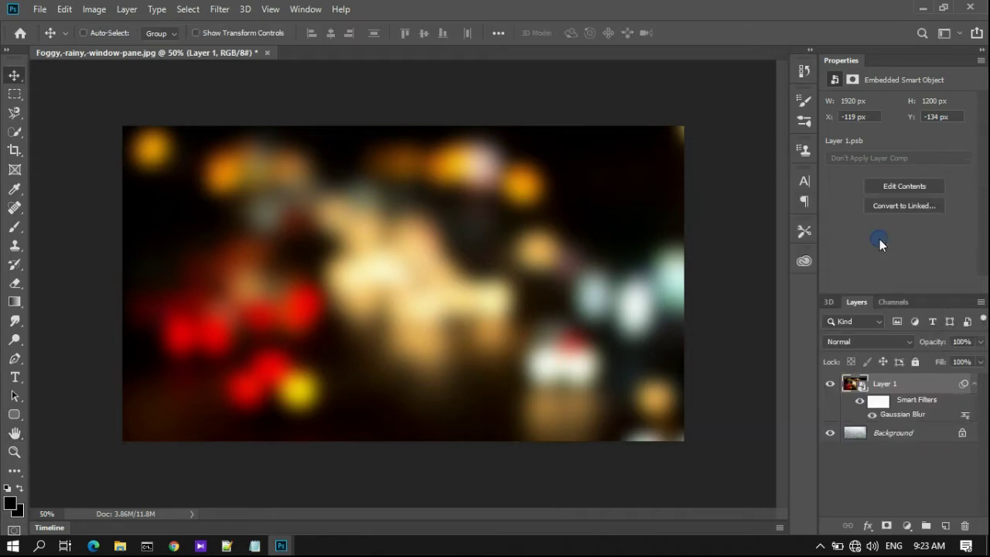
# Set Layer 1 to Overlay blending and start a 300 pt white Script MT Bold type layer
pyautogui.click(907, 345)
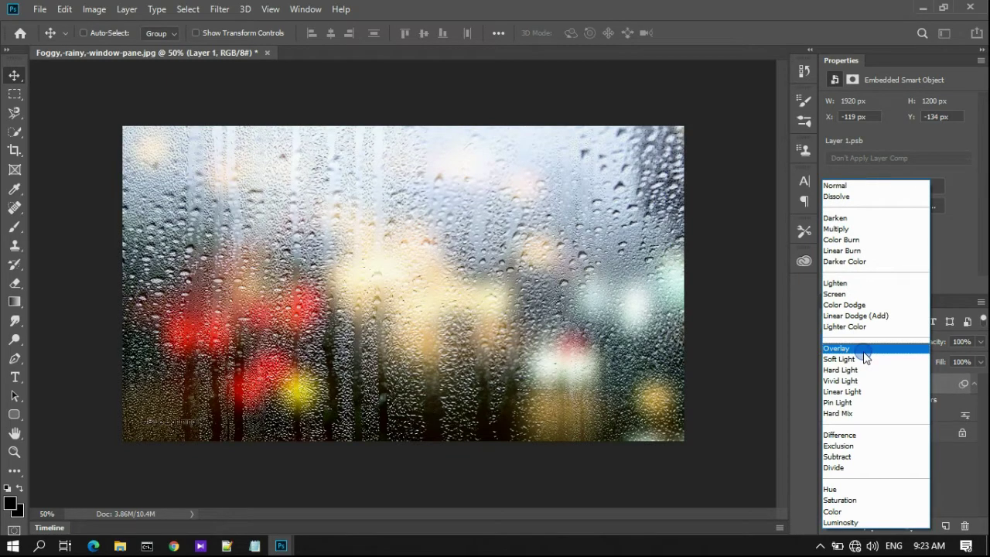
pyautogui.click(863, 351)
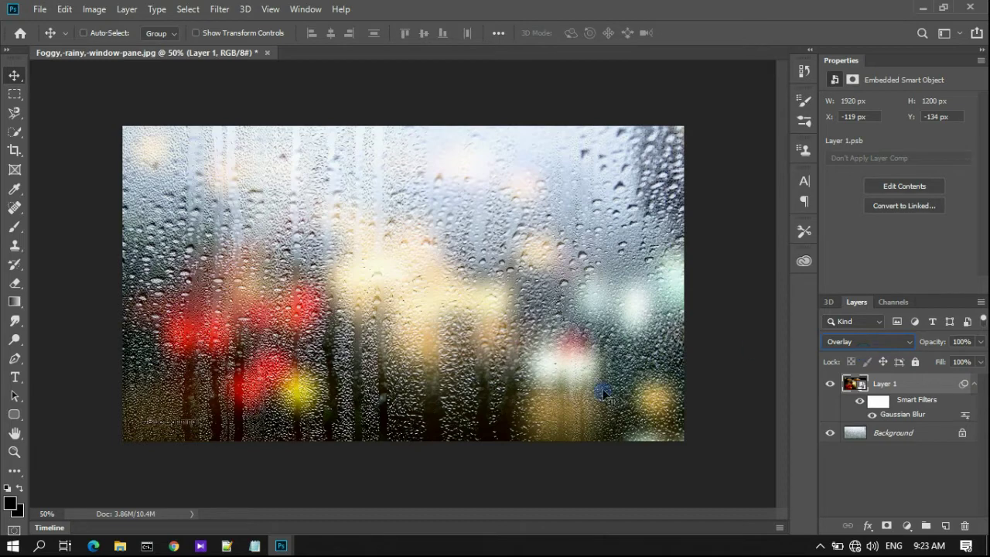
pyautogui.click(14, 378)
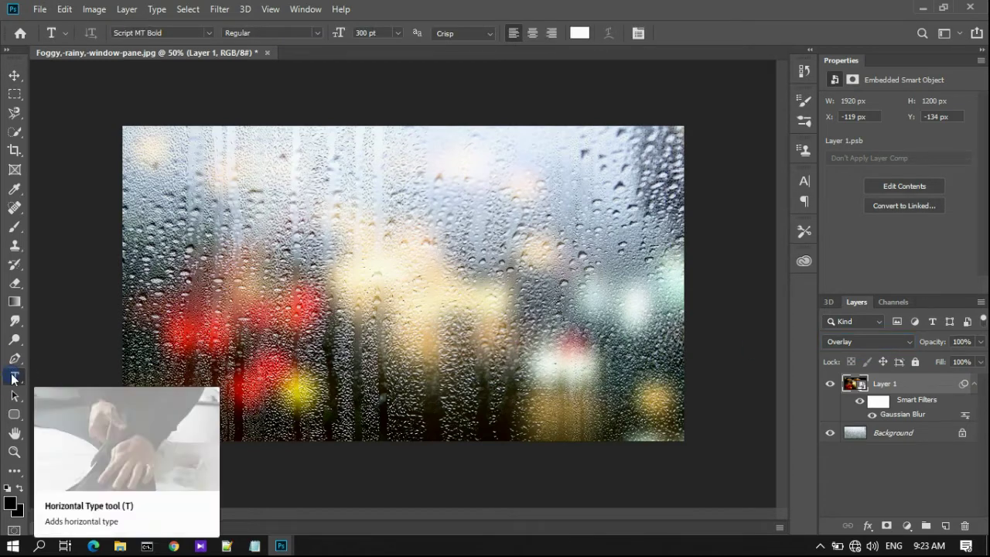
pyautogui.click(209, 32)
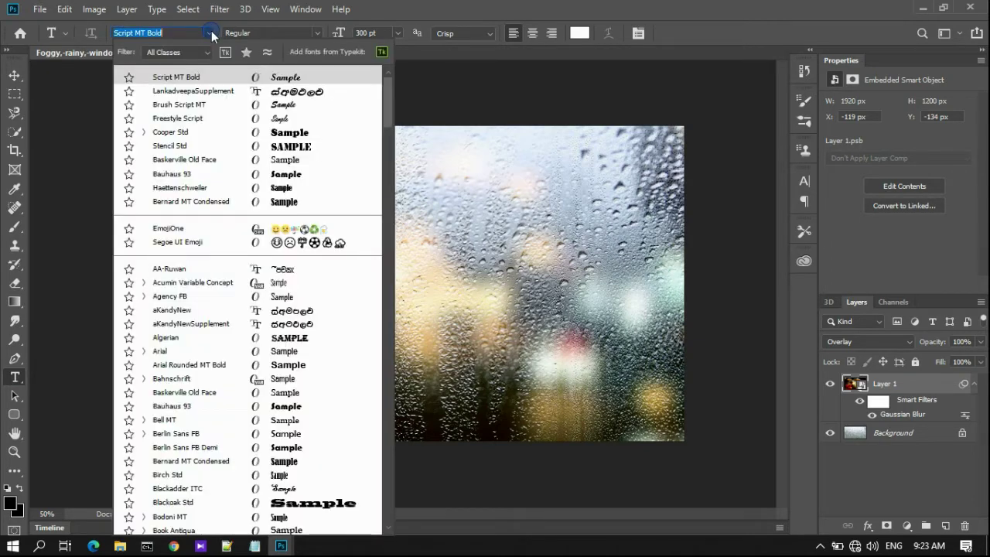
pyautogui.click(56, 125)
pyautogui.click(212, 98)
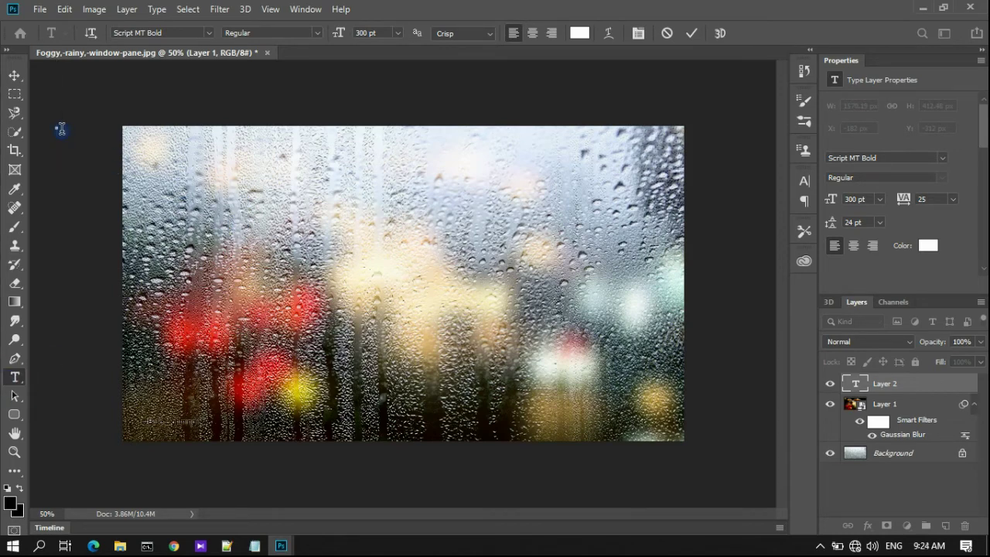
# Draw a text box across the photo and type 'Miss you' in white script
pyautogui.press('Escape')
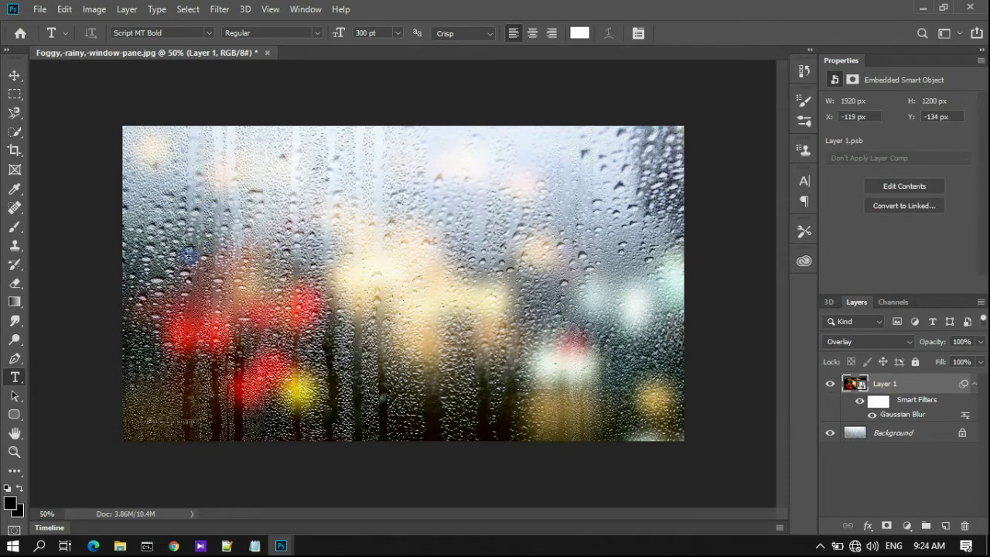
pyautogui.moveTo(193, 218); pyautogui.dragTo(602, 364)
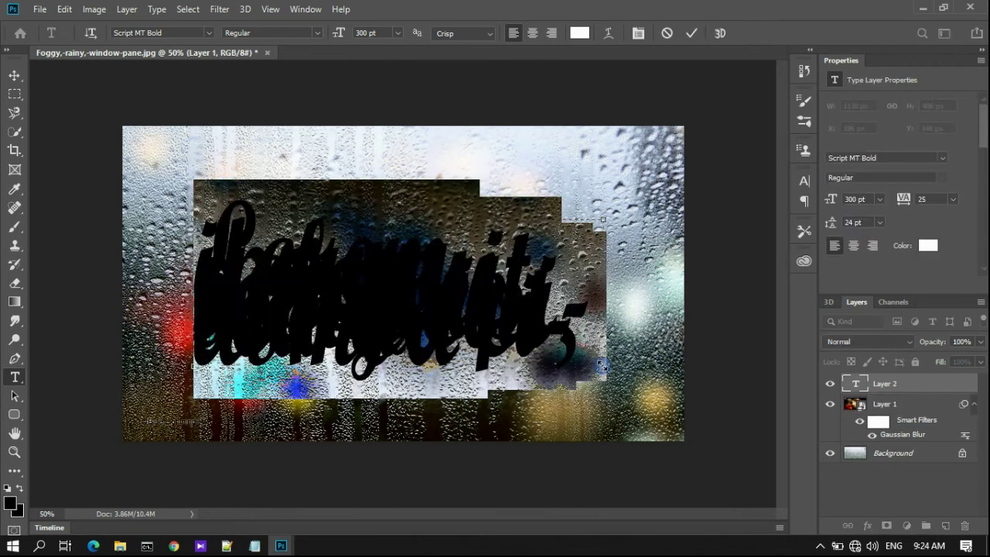
pyautogui.press('Delete')
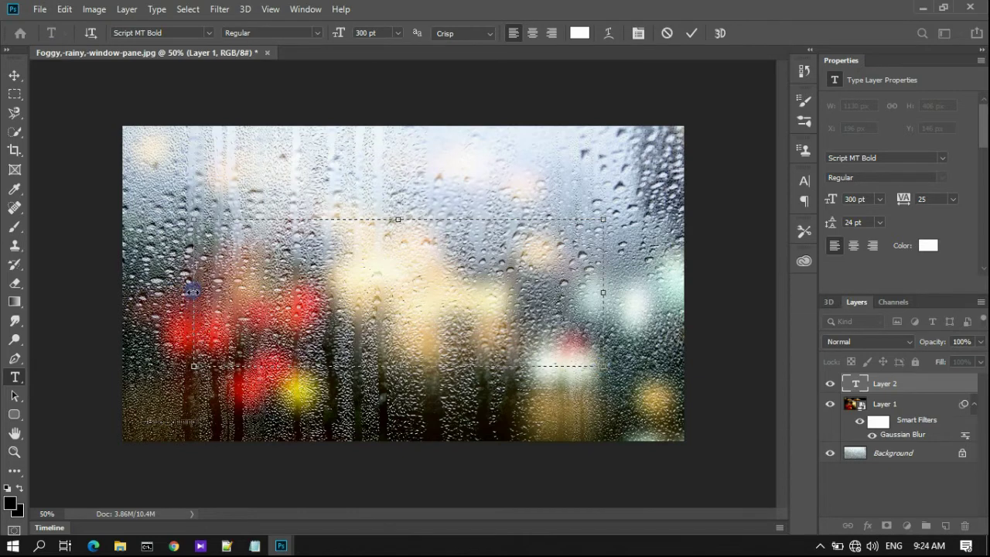
pyautogui.moveTo(193, 292); pyautogui.dragTo(142, 284)
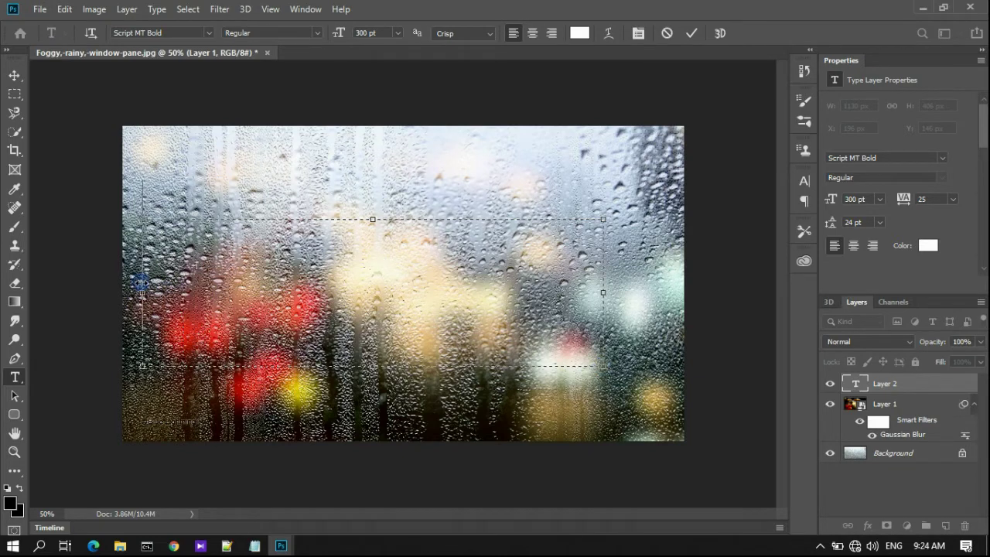
pyautogui.write('M')
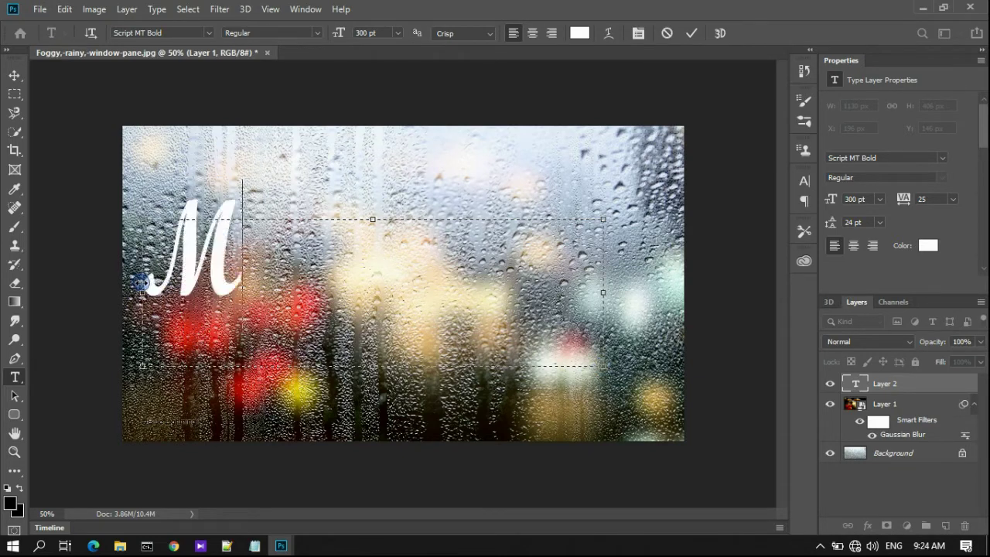
pyautogui.write('iss ')
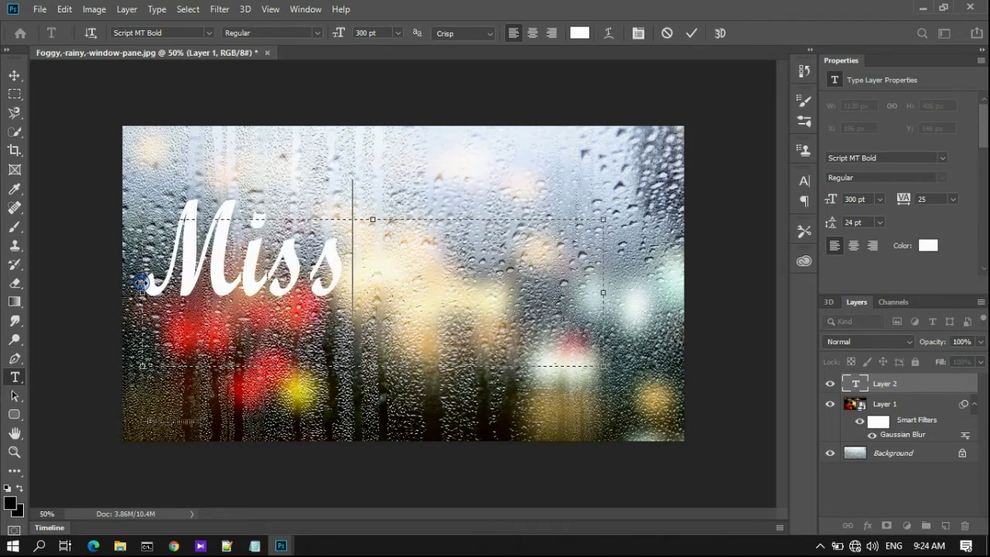
pyautogui.write('you')
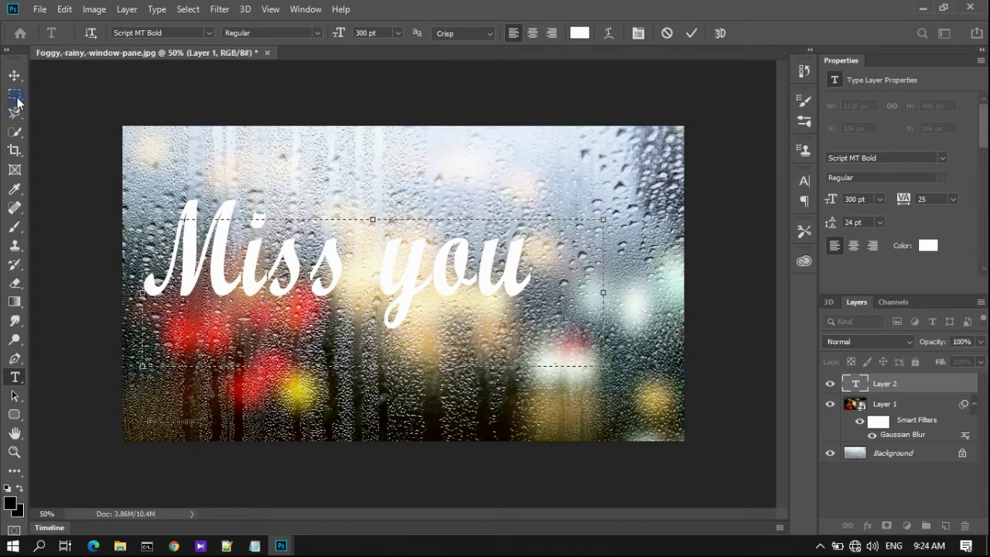
# Change the type colour to near-black and commit the text
pyautogui.click(579, 33)
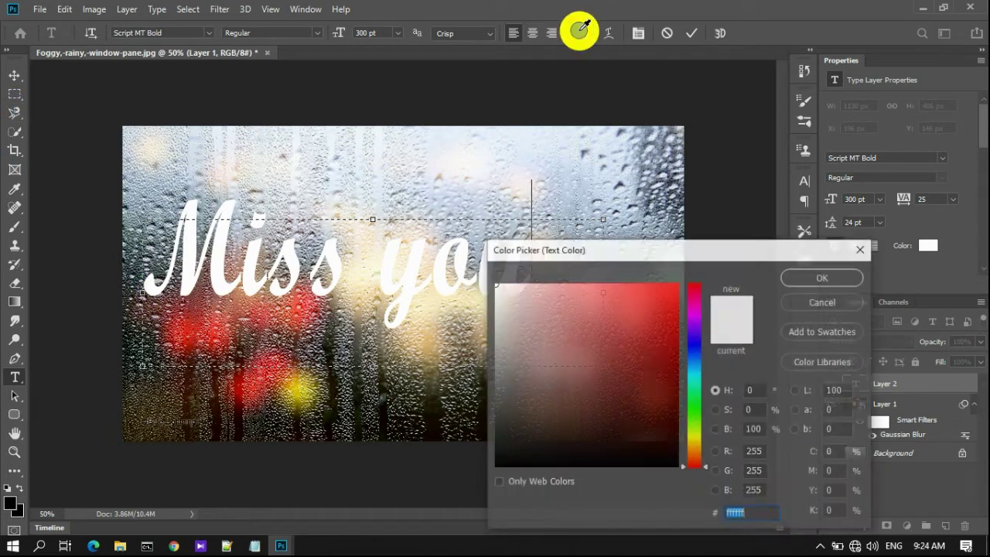
pyautogui.moveTo(667, 461); pyautogui.dragTo(682, 469)
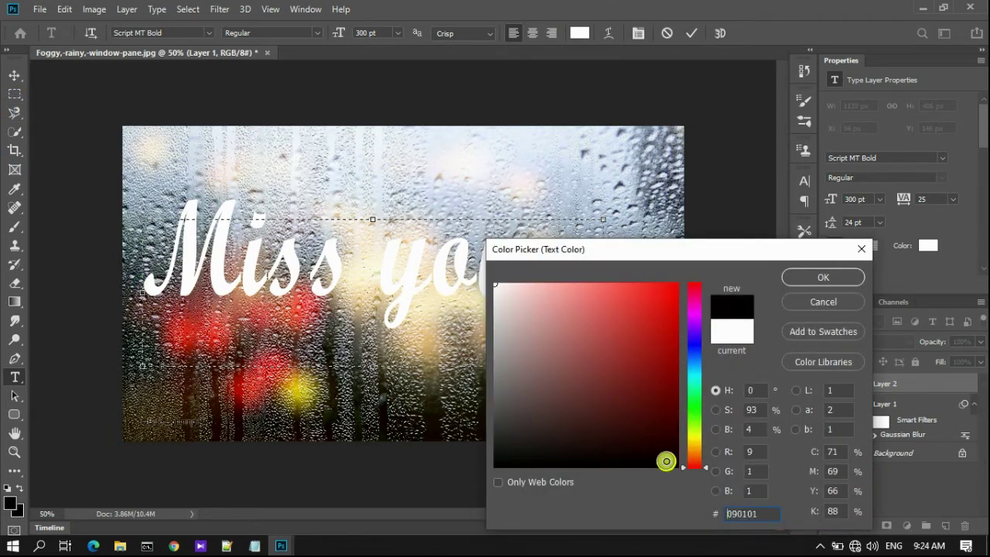
pyautogui.click(802, 277)
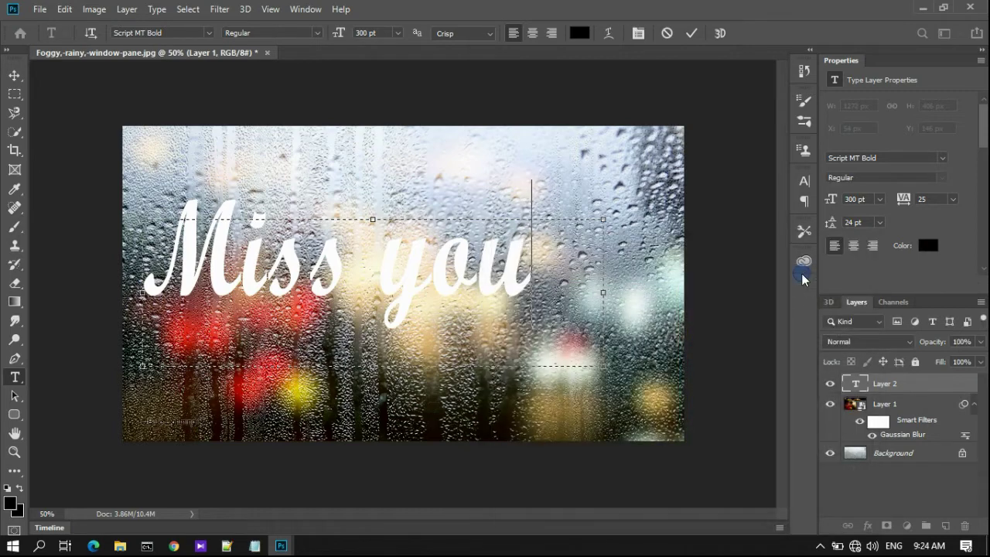
pyautogui.click(13, 76)
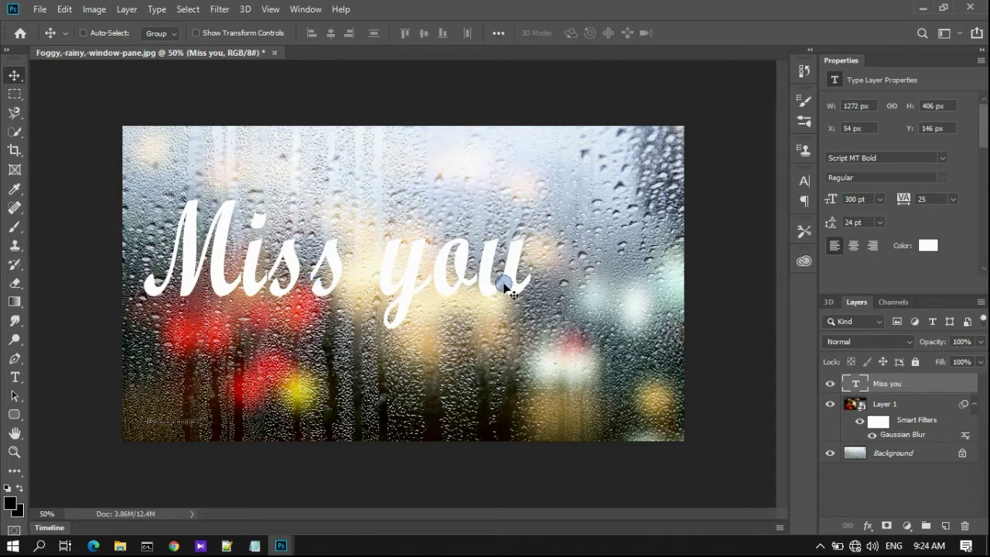
# Recolour all of the 'Miss you' text black
pyautogui.doubleClick(852, 384)
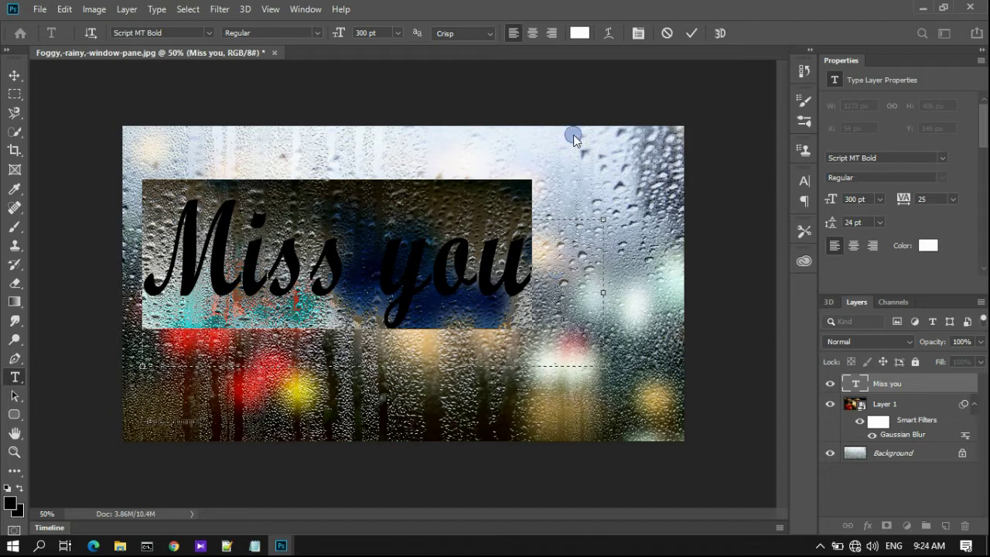
pyautogui.click(575, 31)
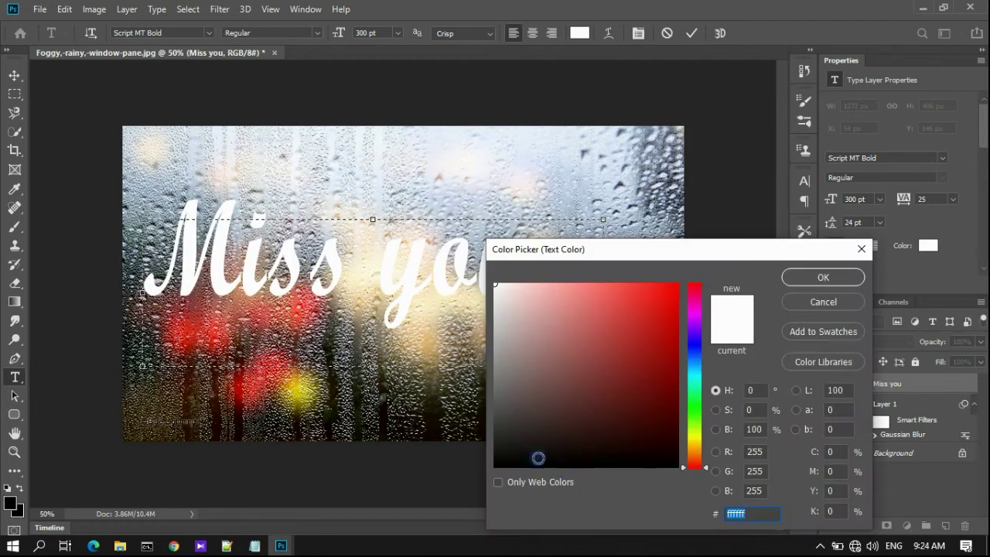
pyautogui.click(521, 458)
pyautogui.click(797, 278)
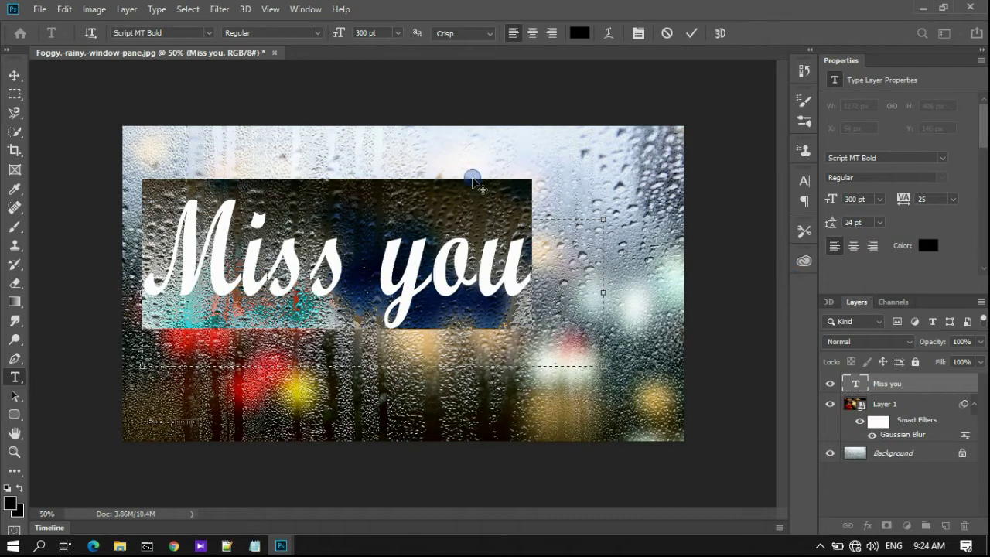
pyautogui.click(13, 77)
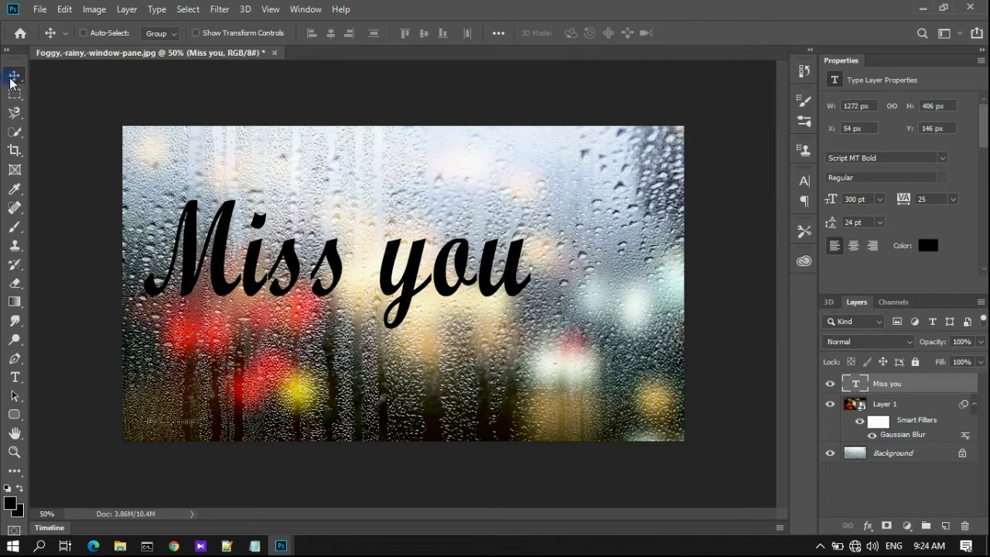
# Move the 'Miss you' text down and right toward the photo's centre
pyautogui.moveTo(249, 285)
pyautogui.mouseDown()
pyautogui.moveTo(299, 301)
pyautogui.moveTo(292, 325)
pyautogui.mouseUp()
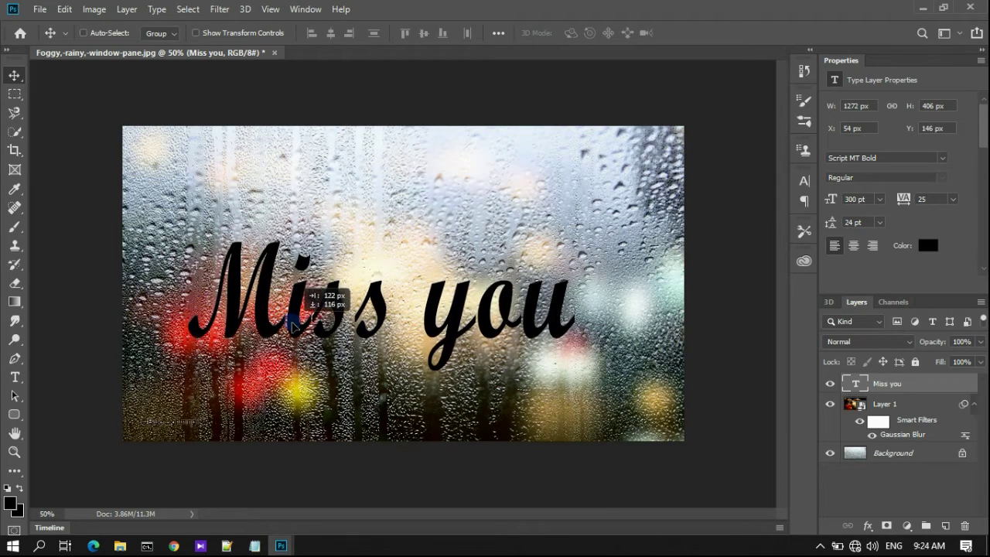
pyautogui.moveTo(293, 325); pyautogui.dragTo(292, 326)
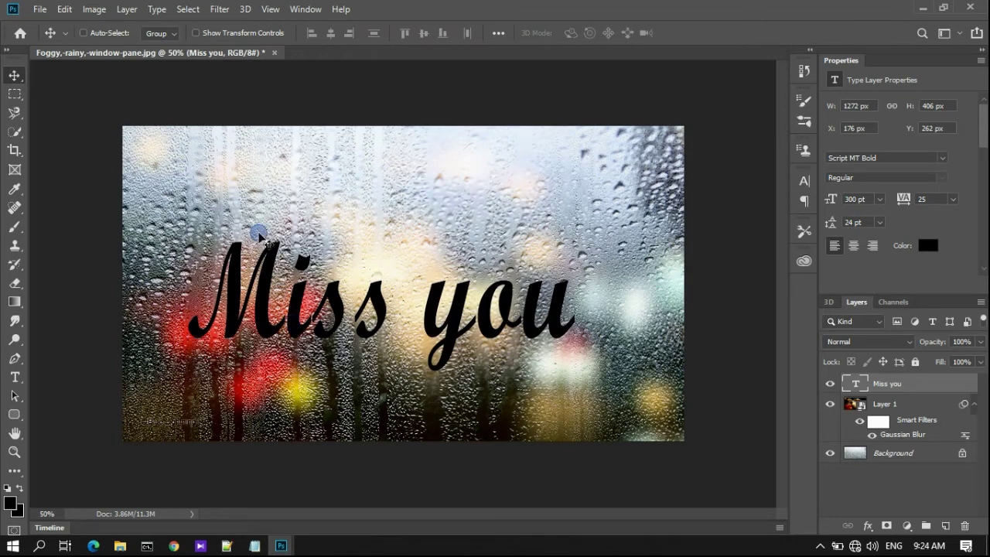
pyautogui.click(220, 11)
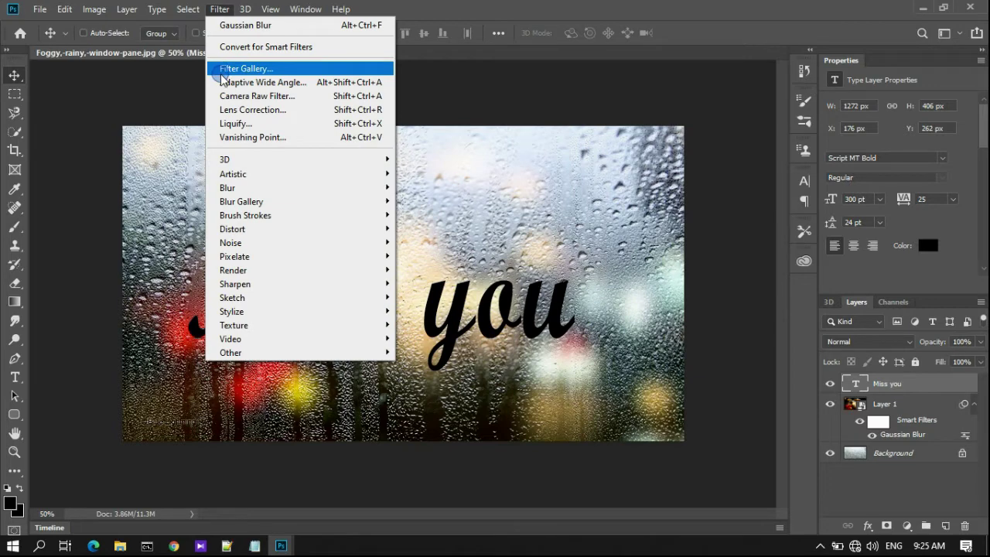
# Open Liquify on the 'Miss you' text, rasterizing the type layer
pyautogui.click(230, 124)
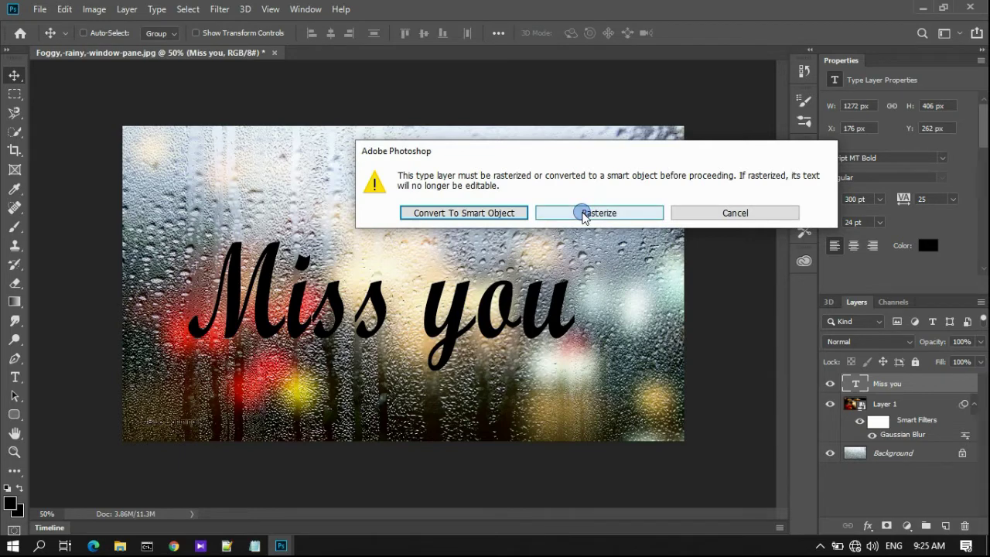
pyautogui.click(582, 214)
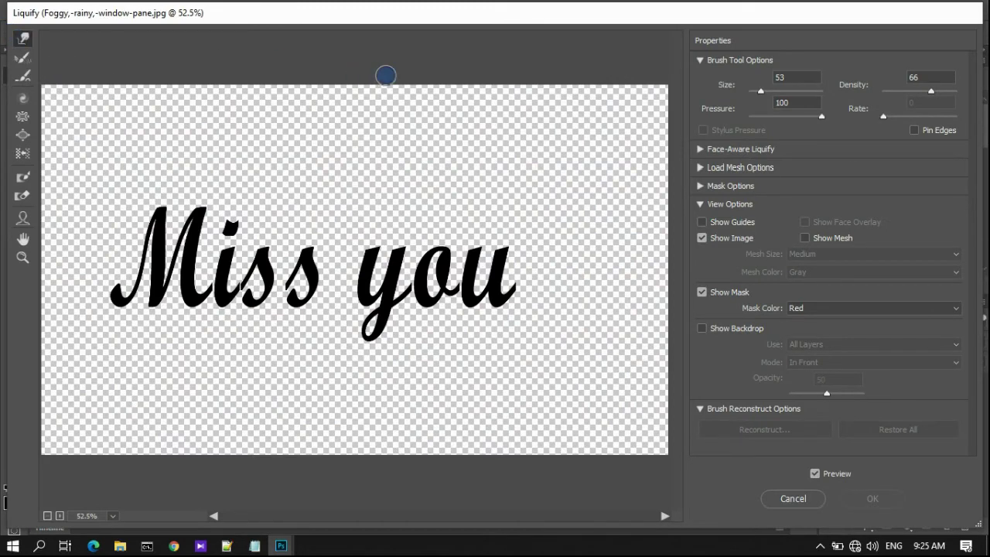
# Adjust the Liquify brush Size slider back and forth, settling on 65
pyautogui.click(759, 94)
pyautogui.moveTo(761, 94); pyautogui.dragTo(772, 94)
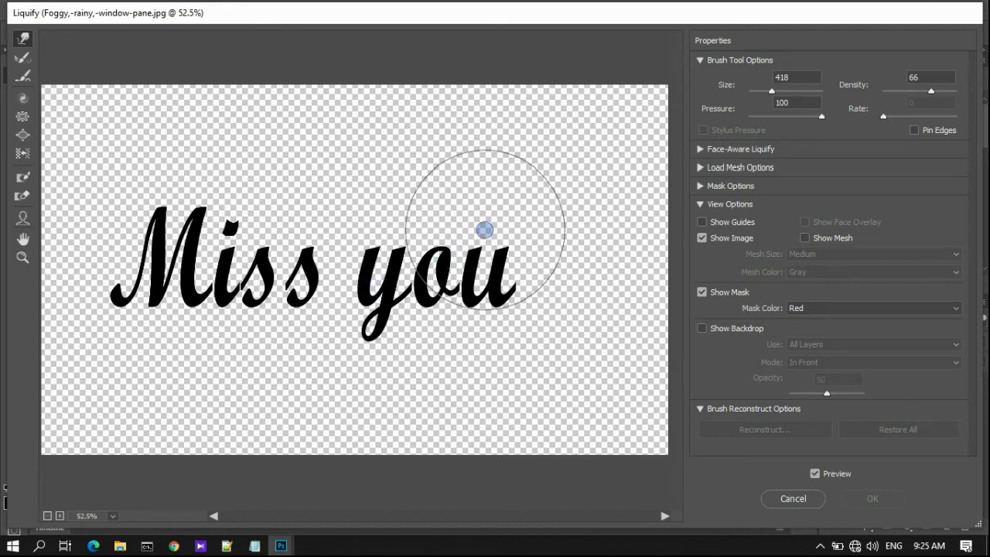
pyautogui.moveTo(771, 93); pyautogui.dragTo(768, 92)
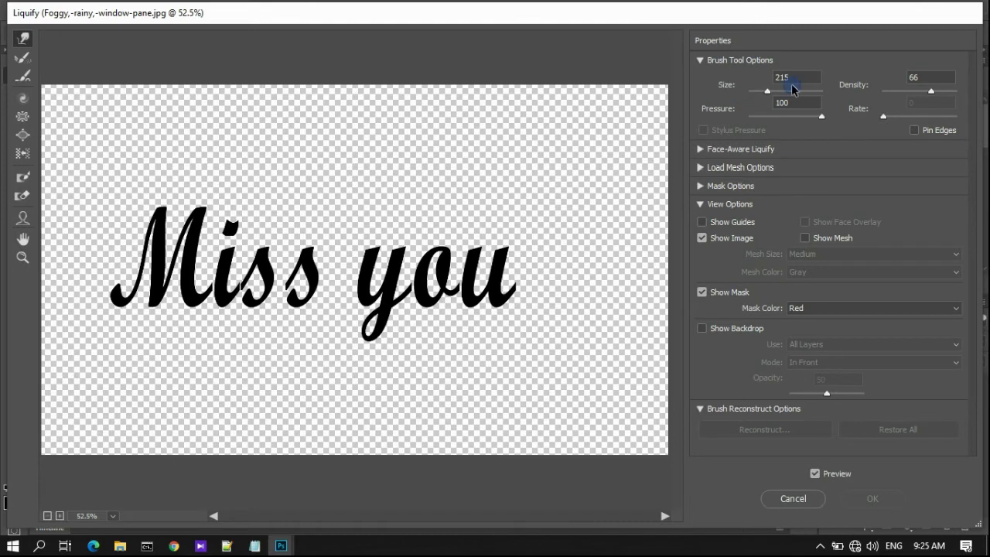
pyautogui.moveTo(769, 93); pyautogui.dragTo(761, 94)
pyautogui.moveTo(761, 93); pyautogui.dragTo(762, 94)
pyautogui.doubleClick(781, 78)
# Warp pointed drips down from the M, i and s letters of 'Miss'
pyautogui.moveTo(119, 303); pyautogui.dragTo(106, 336)
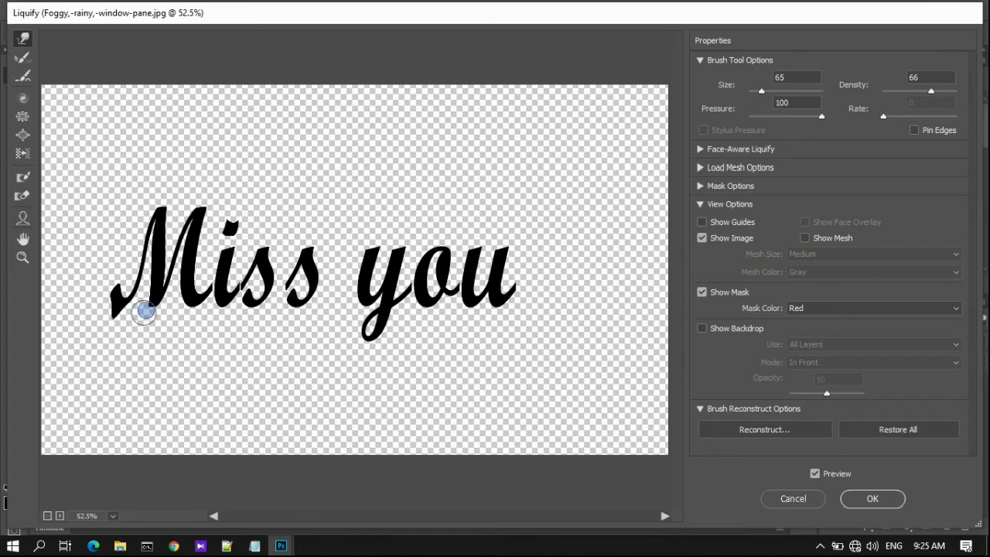
pyautogui.moveTo(150, 309); pyautogui.dragTo(147, 331)
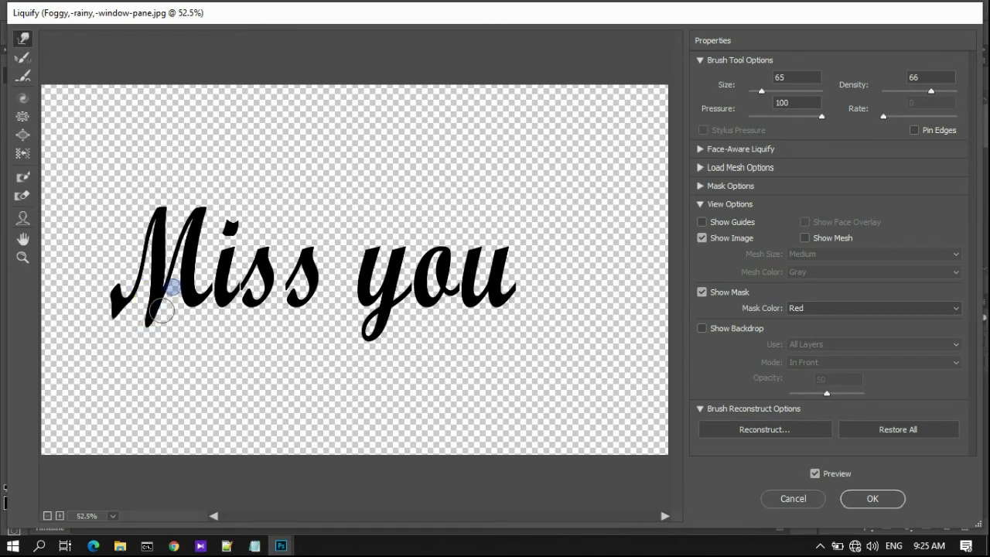
pyautogui.moveTo(177, 283)
pyautogui.mouseDown()
pyautogui.moveTo(156, 350)
pyautogui.moveTo(224, 226)
pyautogui.moveTo(193, 261)
pyautogui.mouseUp()
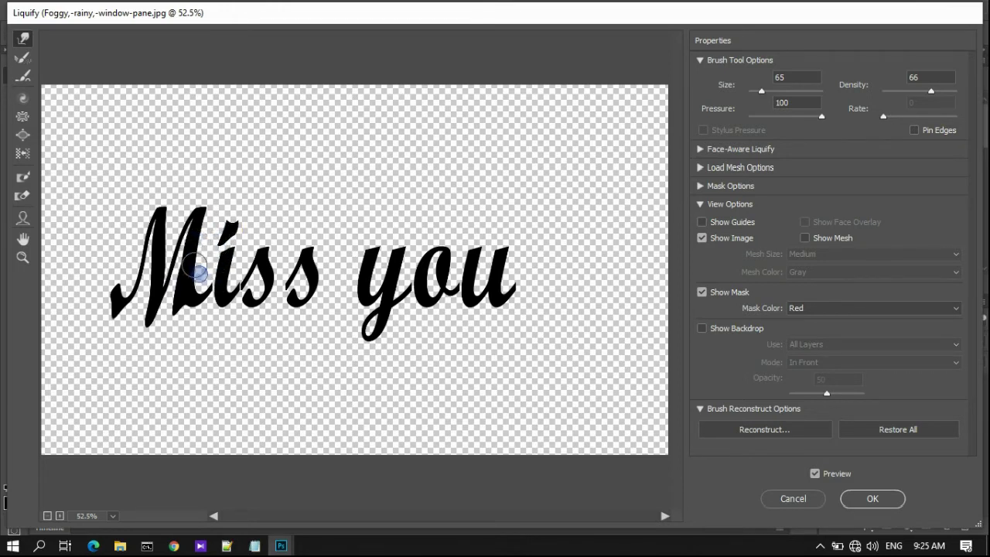
pyautogui.moveTo(221, 305); pyautogui.dragTo(210, 328)
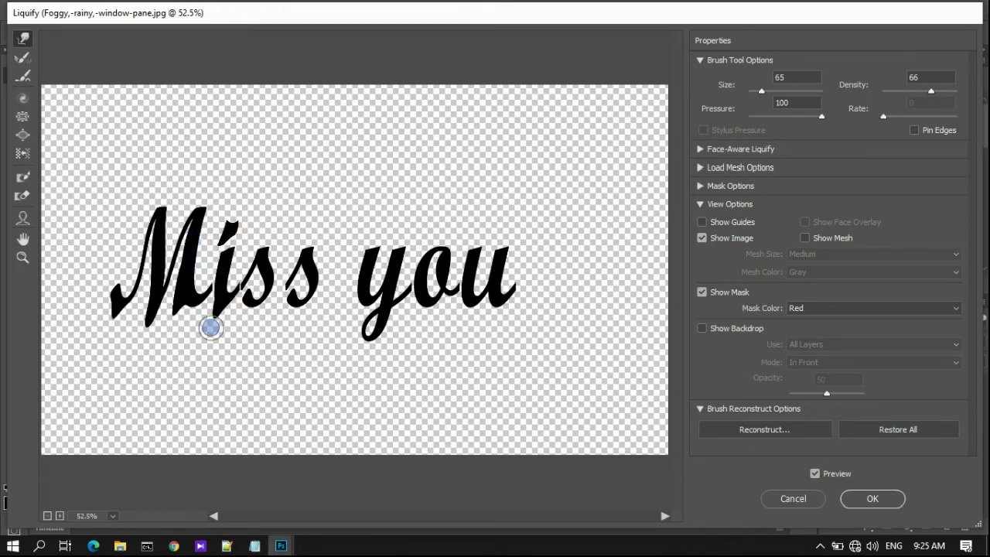
pyautogui.moveTo(224, 287); pyautogui.dragTo(261, 277)
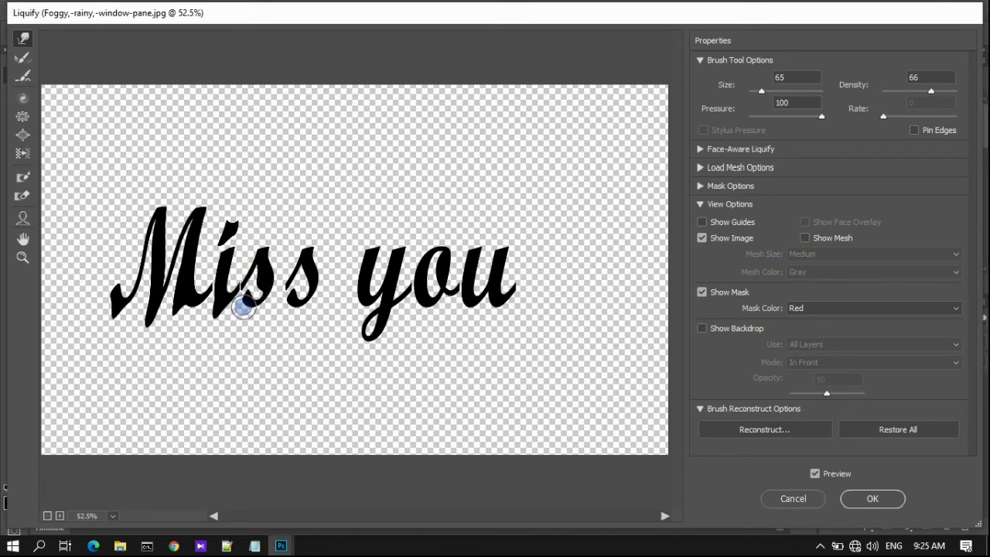
pyautogui.moveTo(243, 307); pyautogui.dragTo(239, 320)
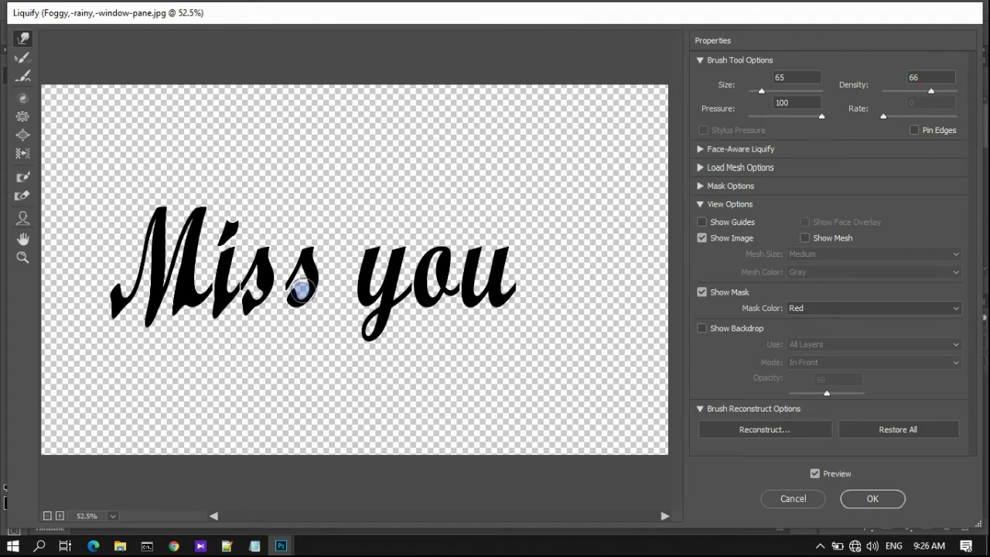
pyautogui.moveTo(296, 303); pyautogui.dragTo(281, 353)
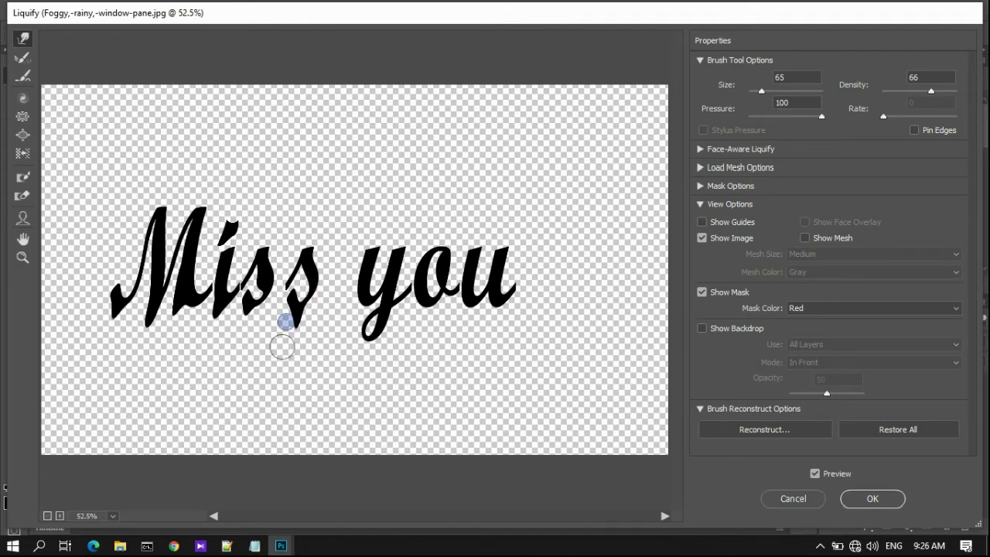
pyautogui.moveTo(287, 283); pyautogui.dragTo(280, 288)
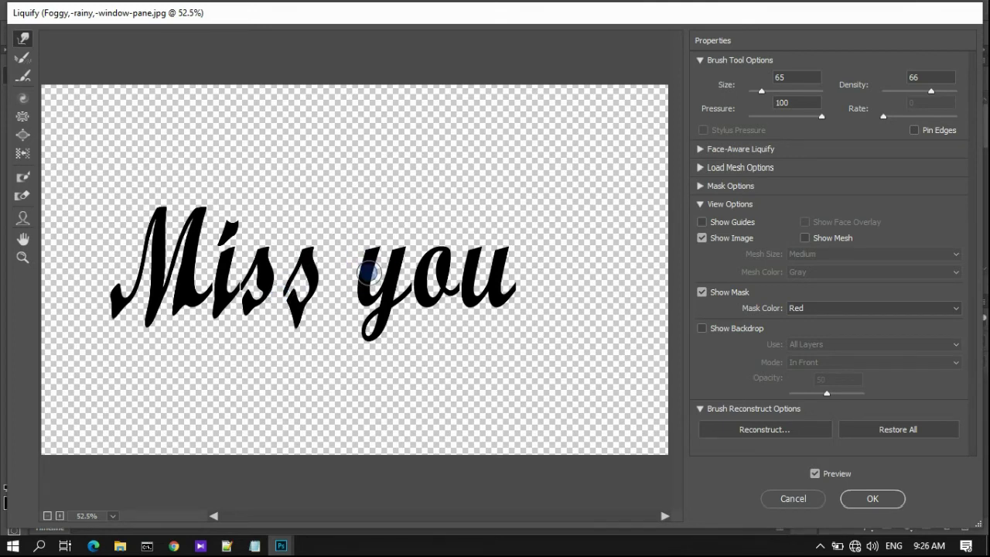
# Stretch the y's descender into a drip and warp the y–o junction and u
pyautogui.moveTo(354, 304); pyautogui.dragTo(348, 333)
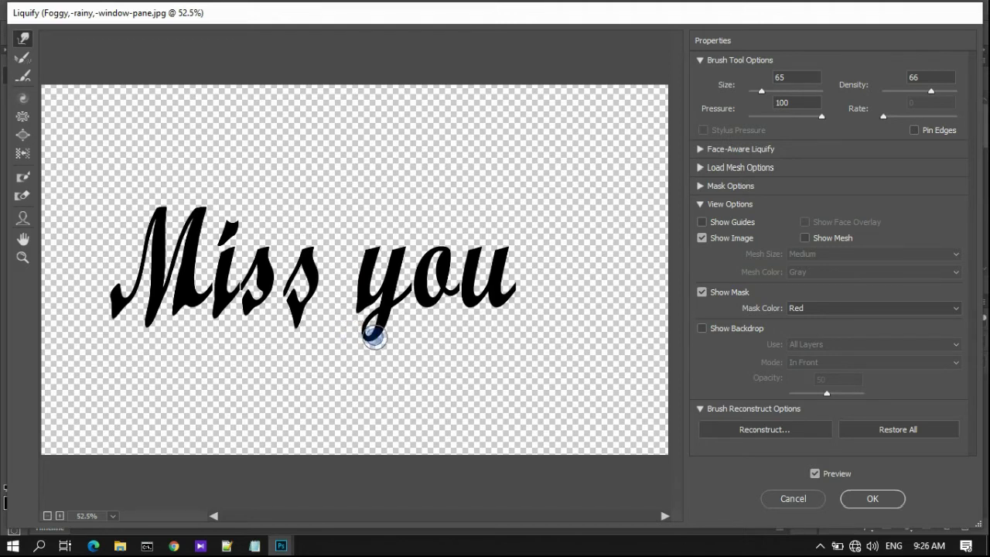
pyautogui.moveTo(375, 331); pyautogui.dragTo(343, 398)
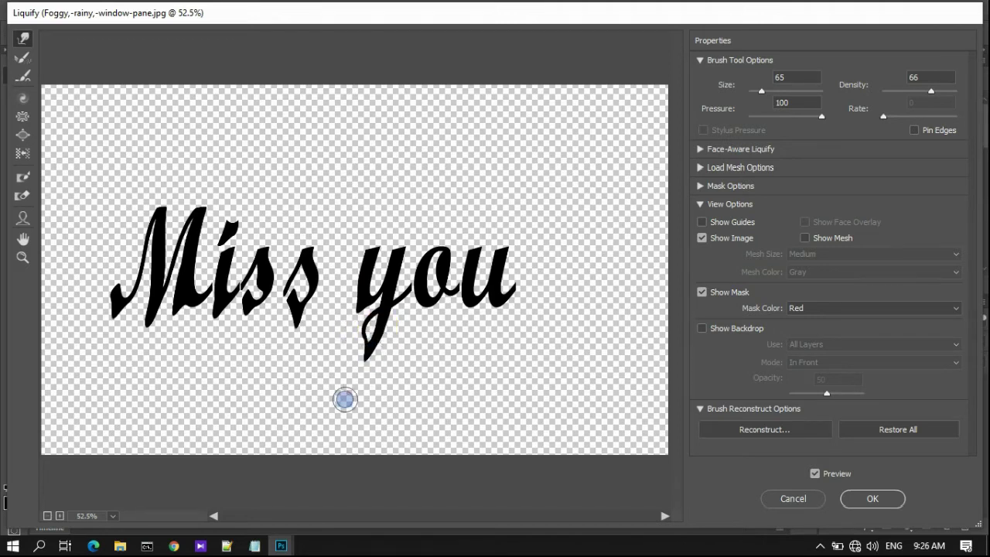
pyautogui.moveTo(404, 287); pyautogui.dragTo(425, 294)
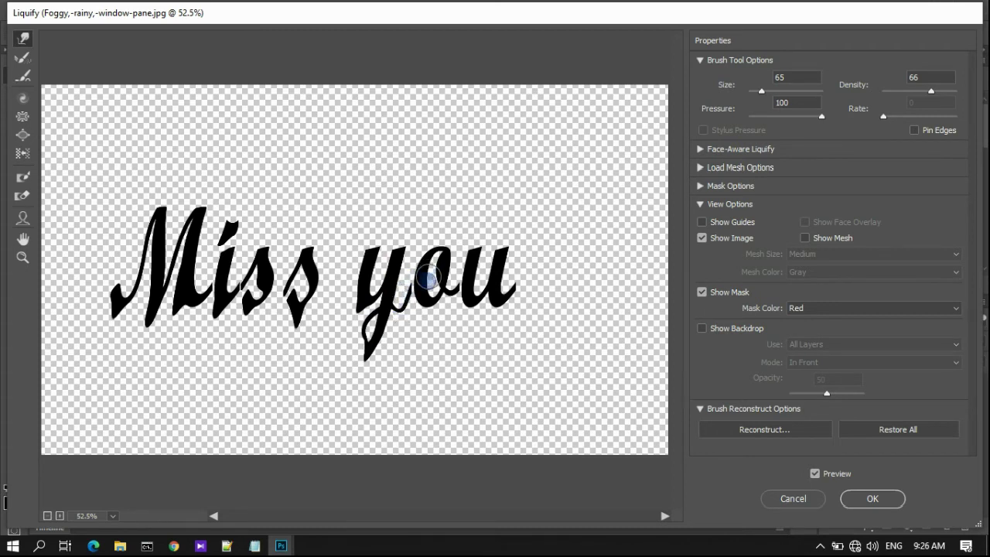
pyautogui.moveTo(427, 300)
pyautogui.mouseDown()
pyautogui.moveTo(403, 321)
pyautogui.moveTo(397, 314)
pyautogui.moveTo(454, 291)
pyautogui.moveTo(440, 275)
pyautogui.mouseUp()
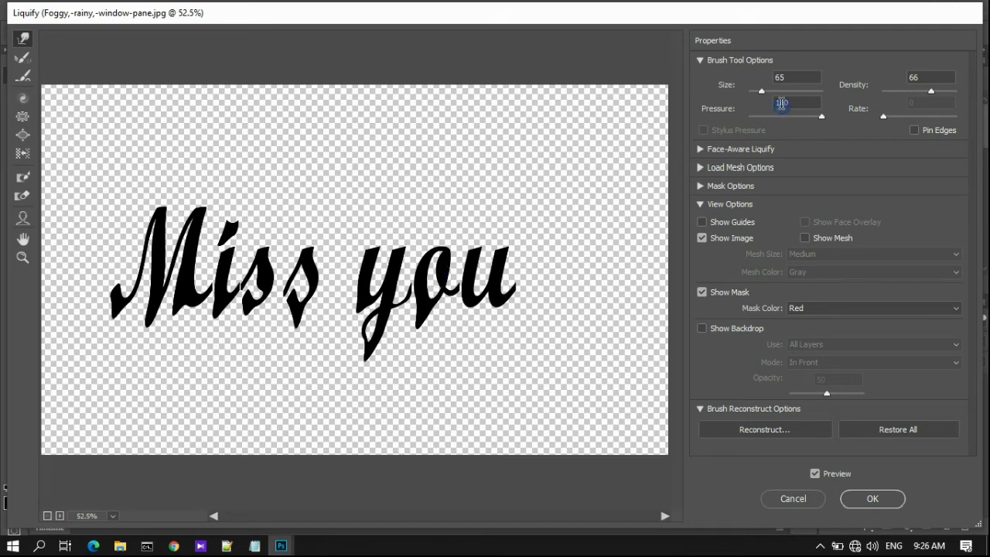
pyautogui.click(495, 303)
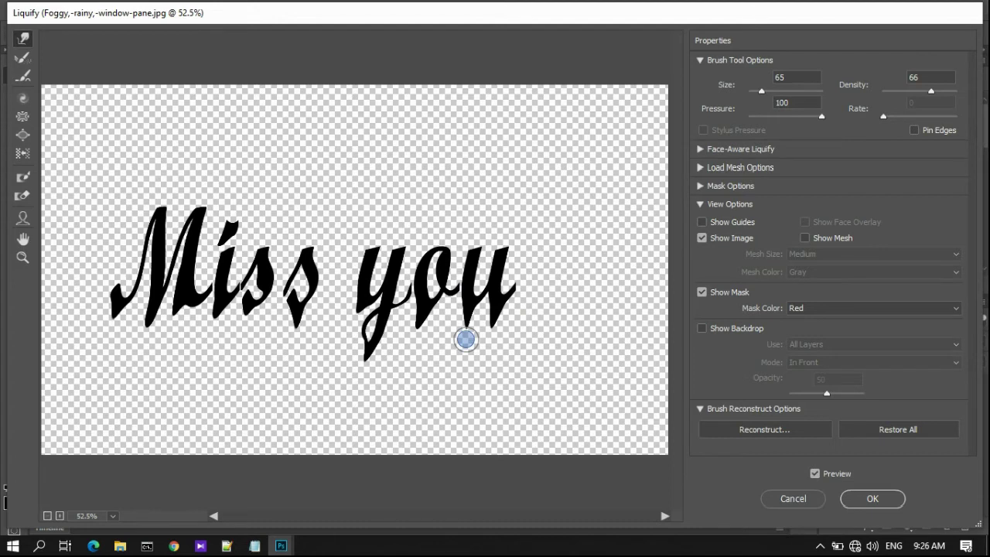
# Warp the 'u' and 'o' of 'you' with the Forward Warp brush, adjusting its size
pyautogui.click(491, 255)
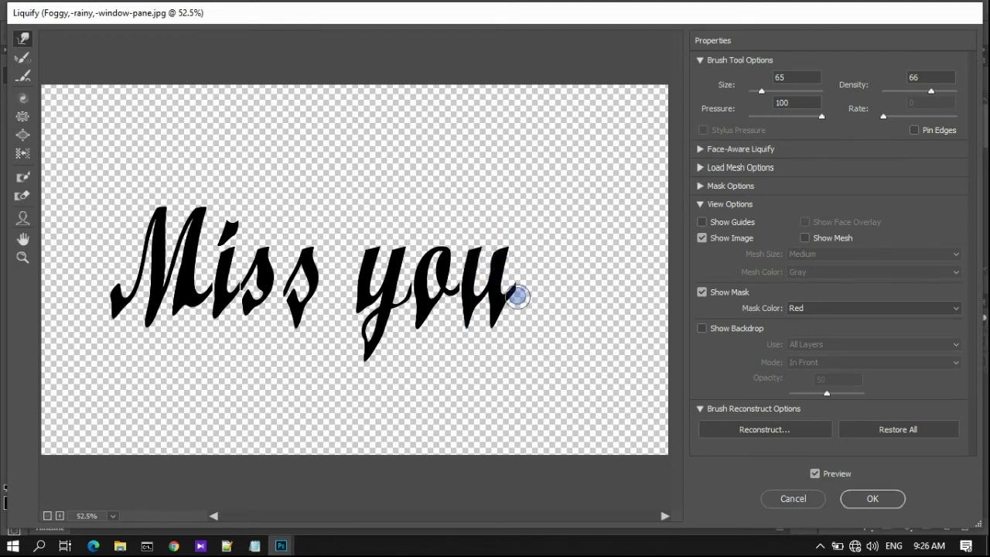
pyautogui.moveTo(517, 290); pyautogui.dragTo(518, 291)
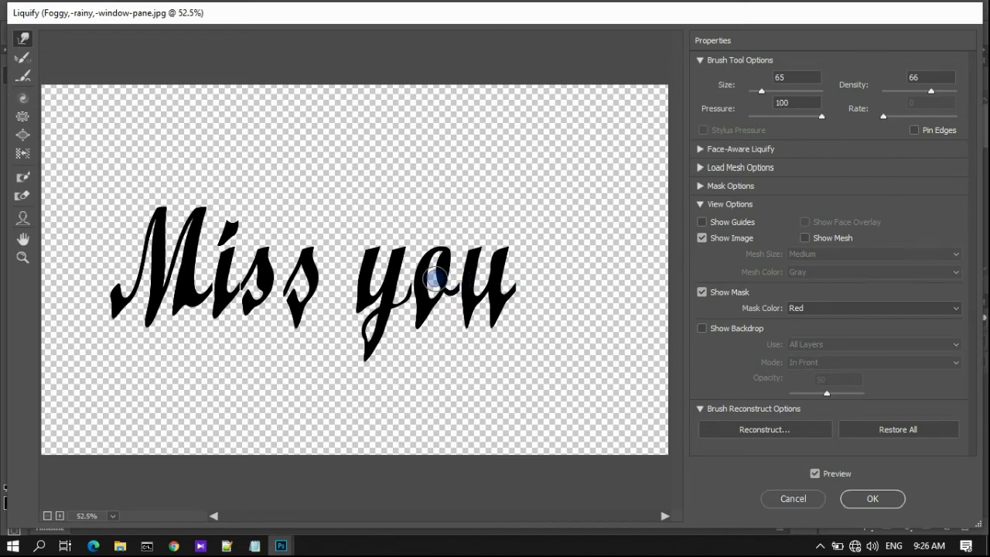
pyautogui.moveTo(763, 93); pyautogui.dragTo(763, 94)
pyautogui.moveTo(462, 276); pyautogui.dragTo(430, 289)
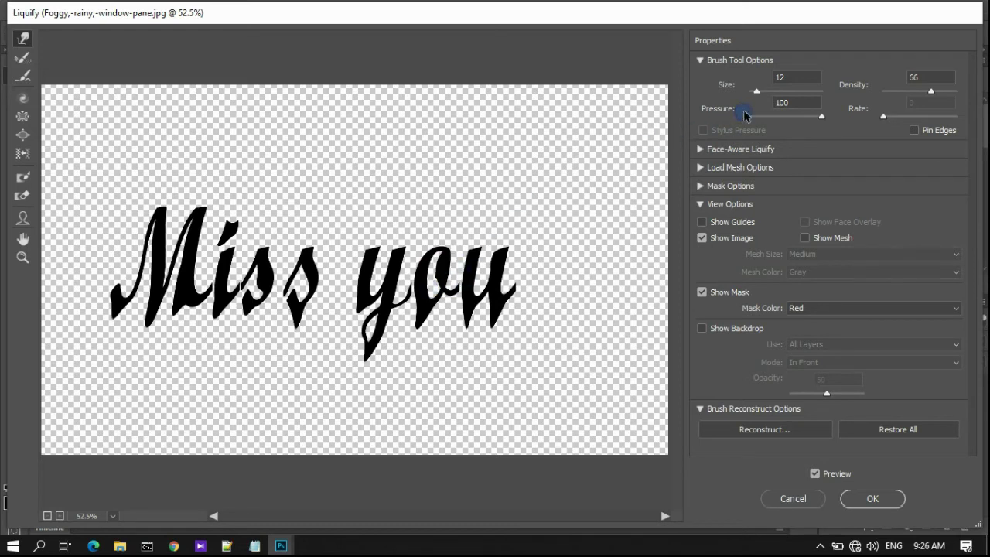
pyautogui.moveTo(757, 94); pyautogui.dragTo(759, 94)
pyautogui.moveTo(425, 283)
pyautogui.mouseDown()
pyautogui.moveTo(490, 265)
pyautogui.moveTo(513, 304)
pyautogui.mouseUp()
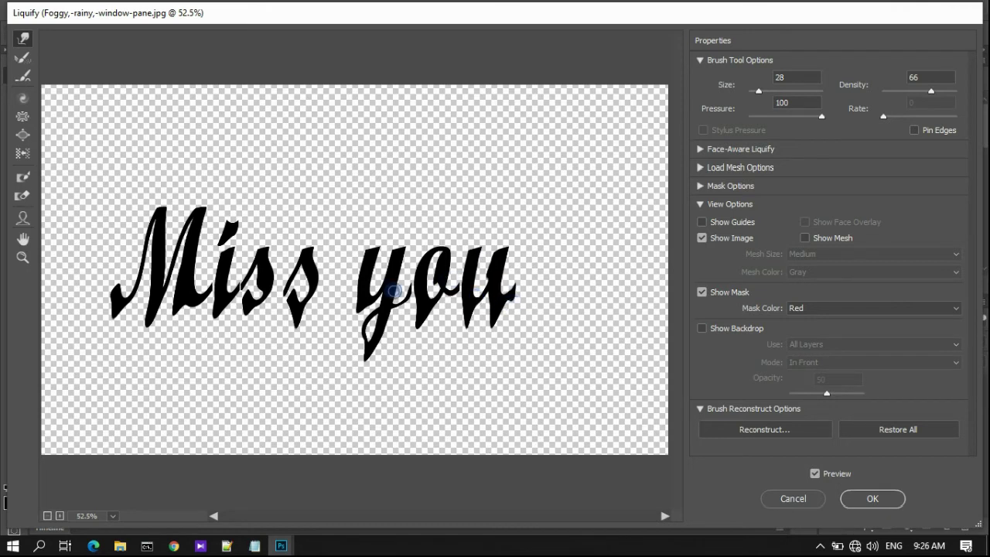
# Warp the y–o join, the top of the 'y', and the top and left strokes of the 'M'
pyautogui.moveTo(407, 293); pyautogui.dragTo(395, 319)
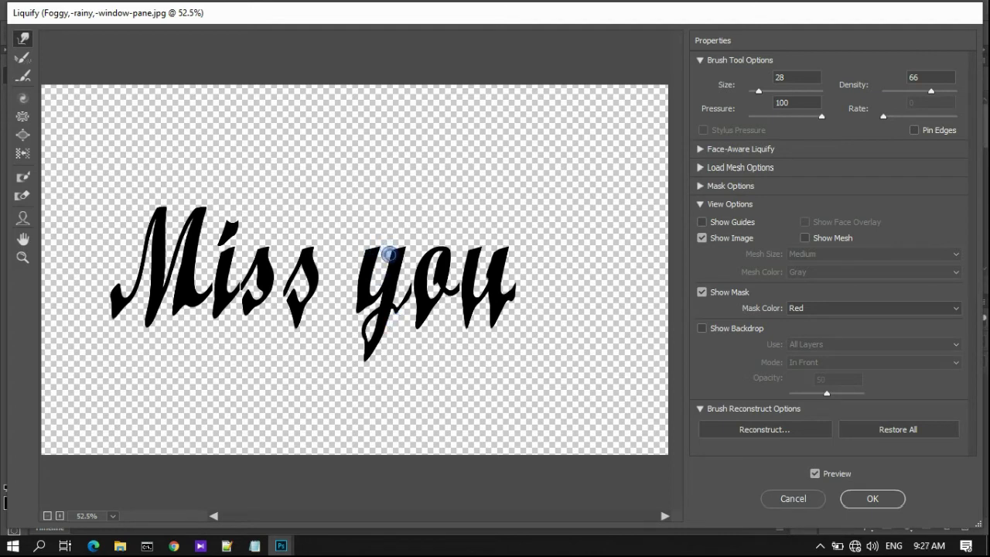
pyautogui.moveTo(389, 255); pyautogui.dragTo(380, 265)
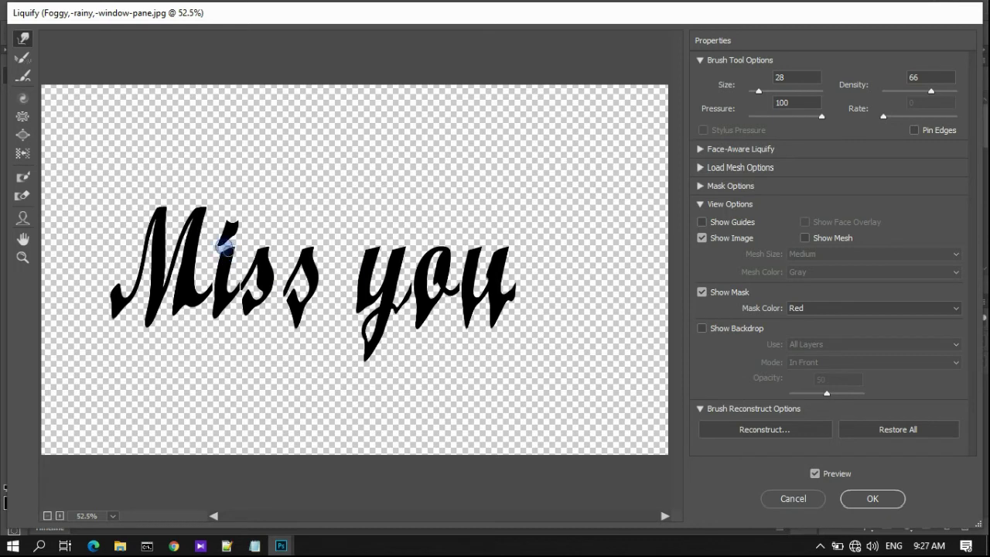
pyautogui.moveTo(164, 282); pyautogui.dragTo(151, 256)
pyautogui.moveTo(151, 254)
pyautogui.mouseDown()
pyautogui.moveTo(136, 314)
pyautogui.moveTo(115, 292)
pyautogui.moveTo(132, 287)
pyautogui.mouseUp()
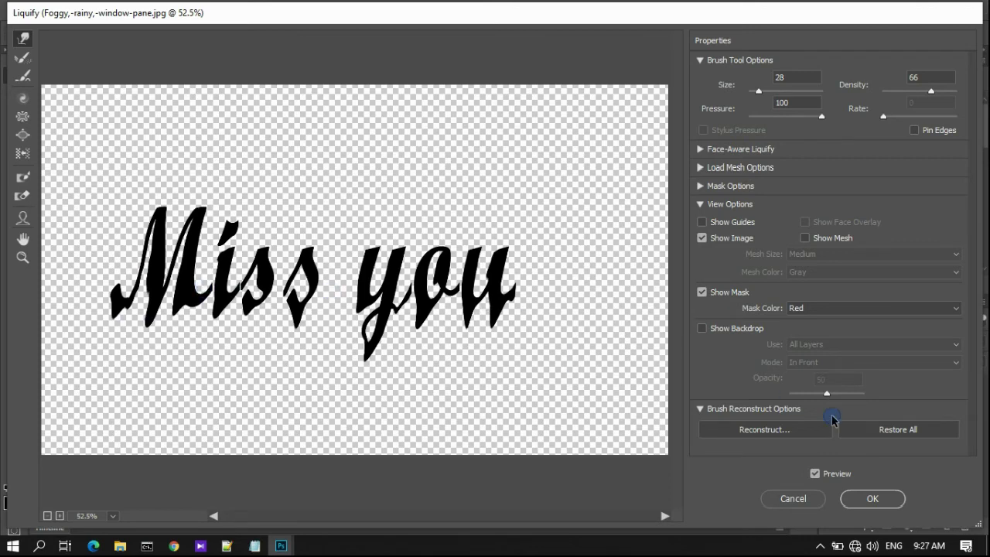
# Commit the Liquify warp and set the 'Miss you' layer's blend mode to Overlay
pyautogui.click(873, 499)
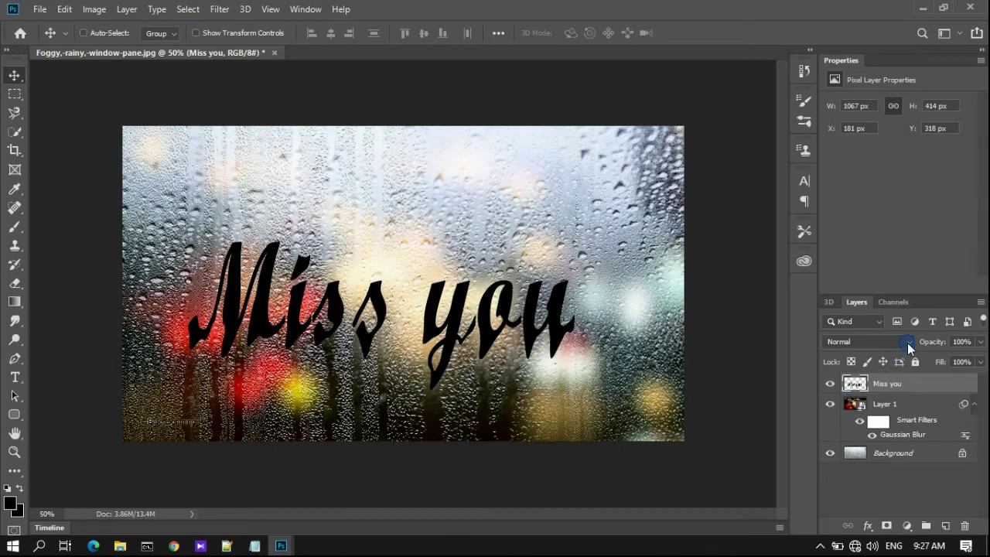
pyautogui.click(908, 347)
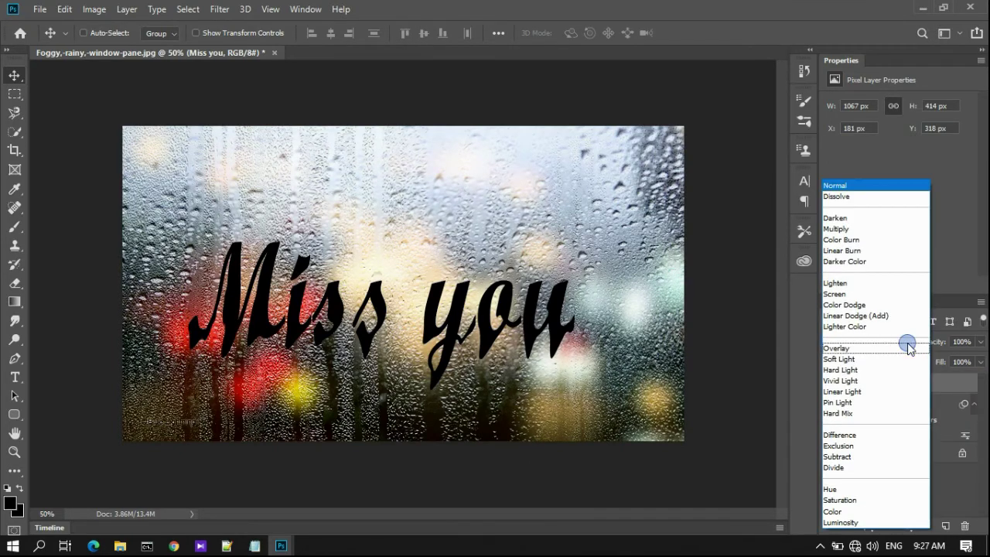
pyautogui.click(865, 351)
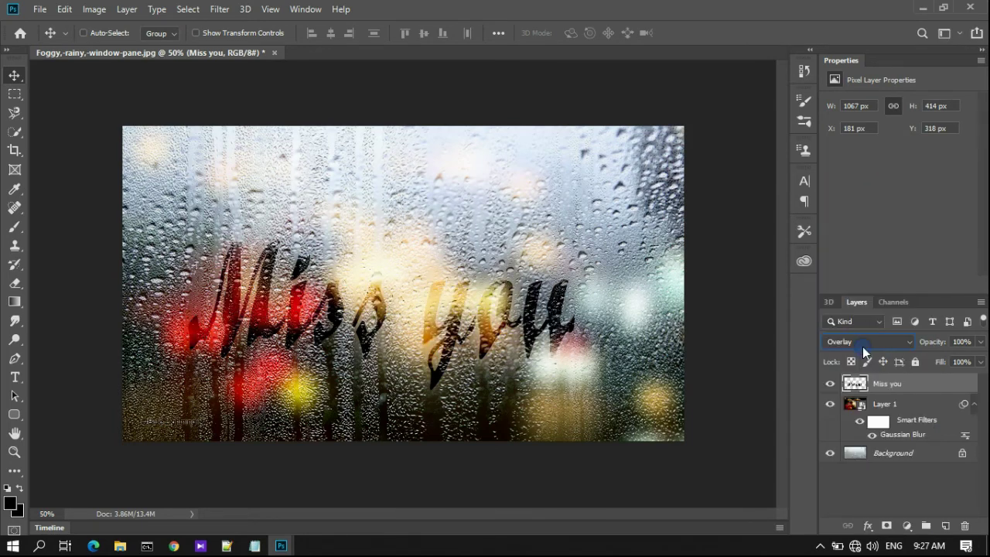
pyautogui.click(886, 526)
# Add a layer mask to 'Miss you', target it, and set the foreground colour to white
pyautogui.click(886, 526)
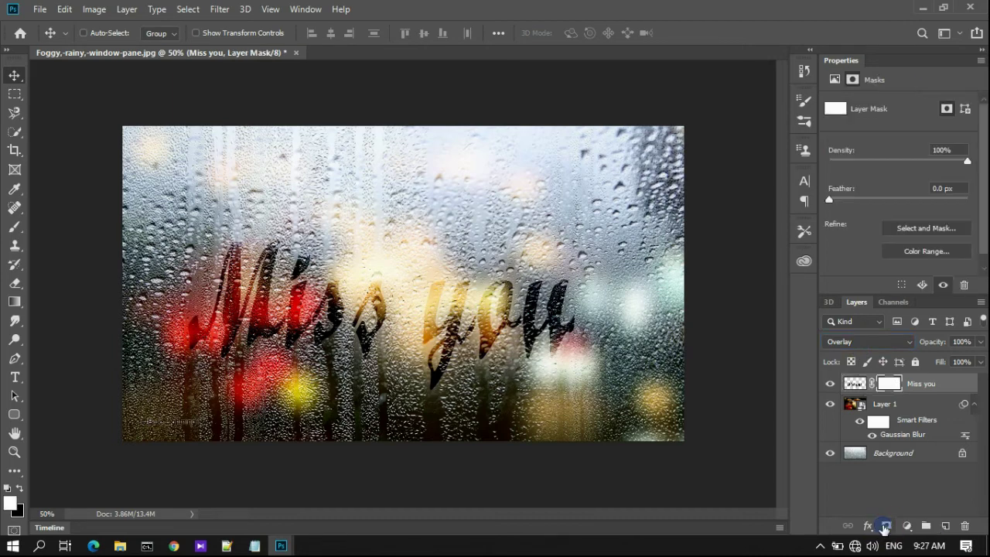
pyautogui.click(888, 384)
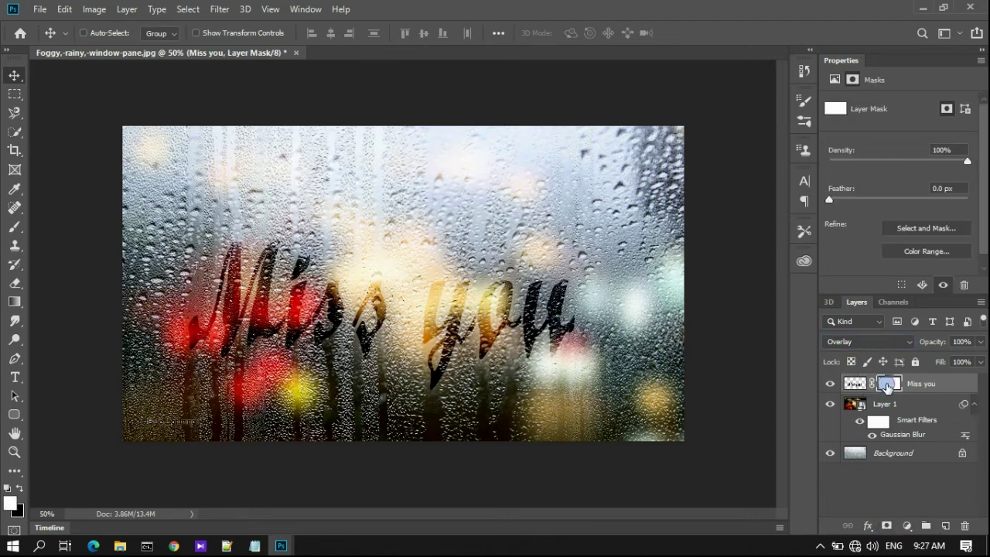
pyautogui.click(9, 505)
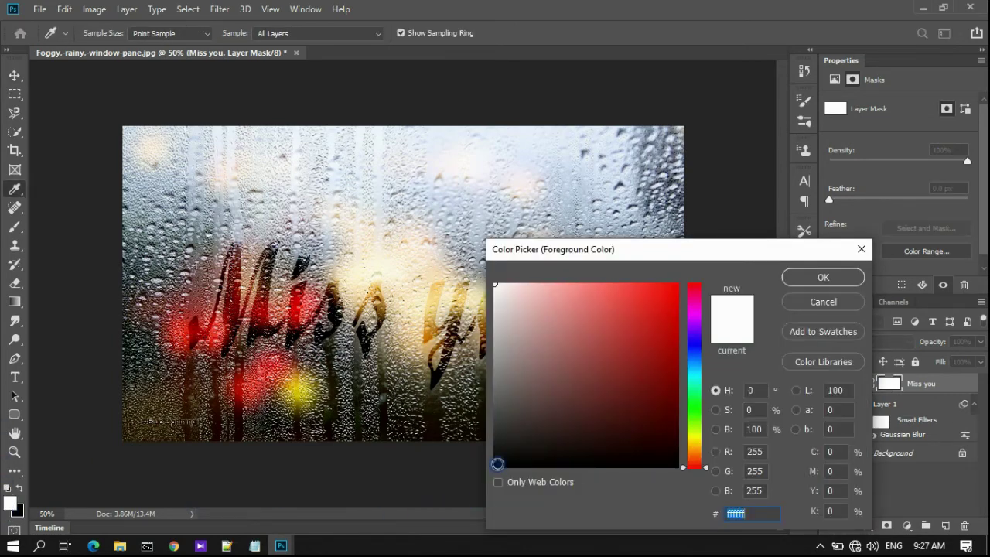
pyautogui.click(497, 464)
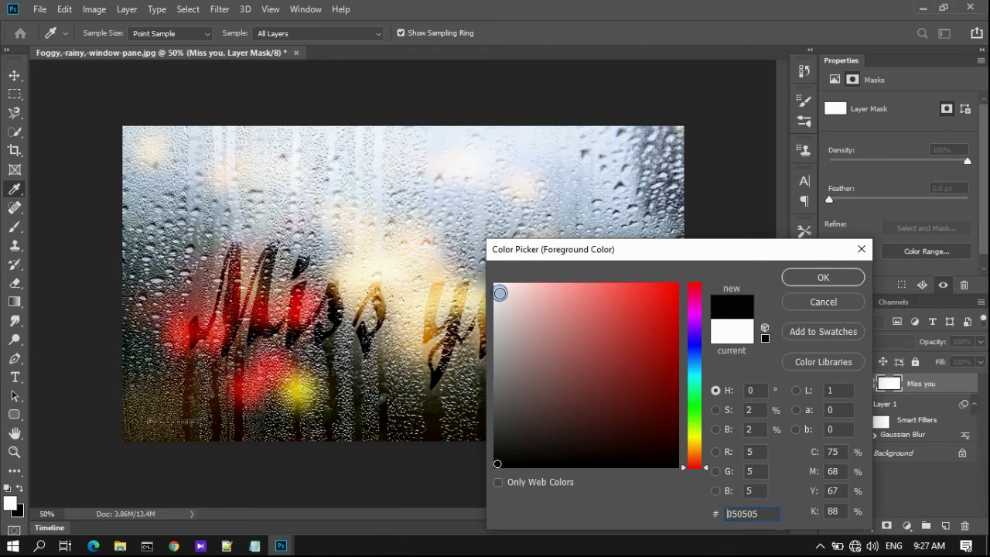
pyautogui.click(496, 285)
pyautogui.click(798, 277)
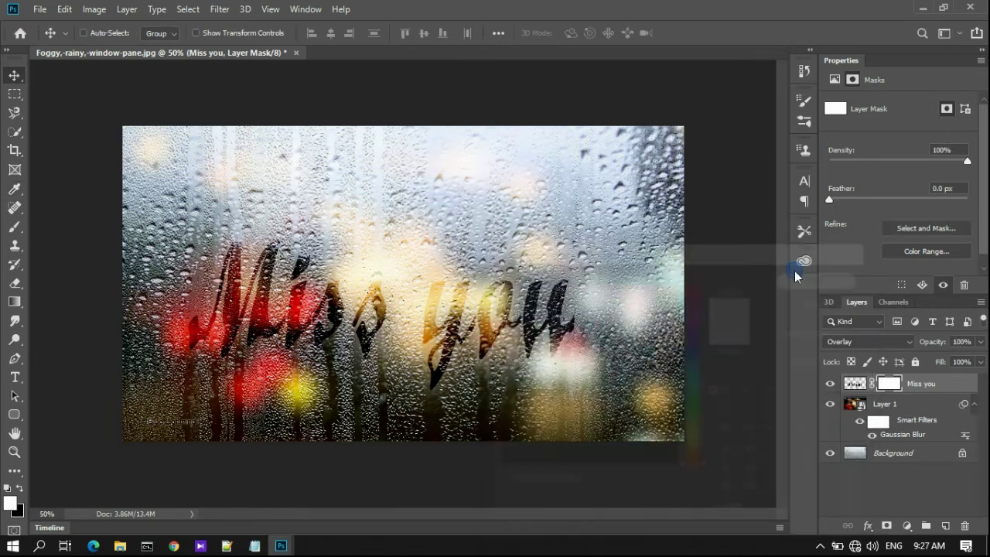
pyautogui.click(10, 229)
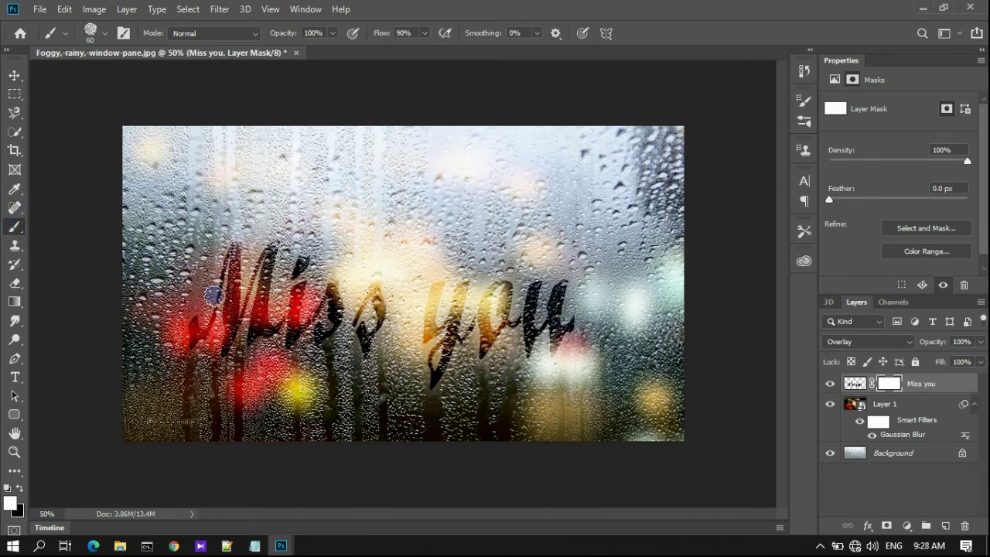
# Brush white onto the 'Miss you' mask over the 'y' of 'you'
pyautogui.click(223, 280)
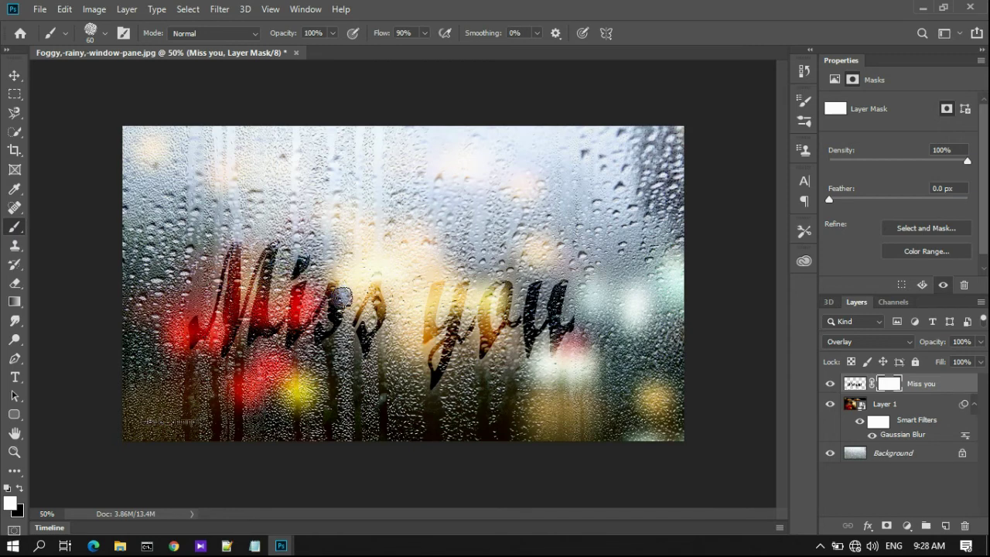
pyautogui.moveTo(438, 297)
pyautogui.mouseDown()
pyautogui.moveTo(483, 317)
pyautogui.moveTo(579, 249)
pyautogui.mouseUp()
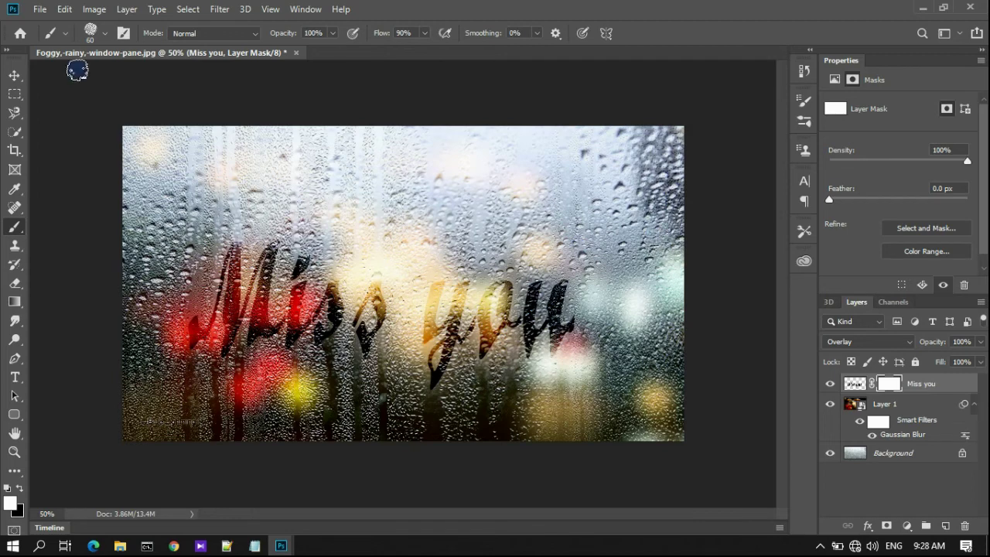
pyautogui.click(14, 75)
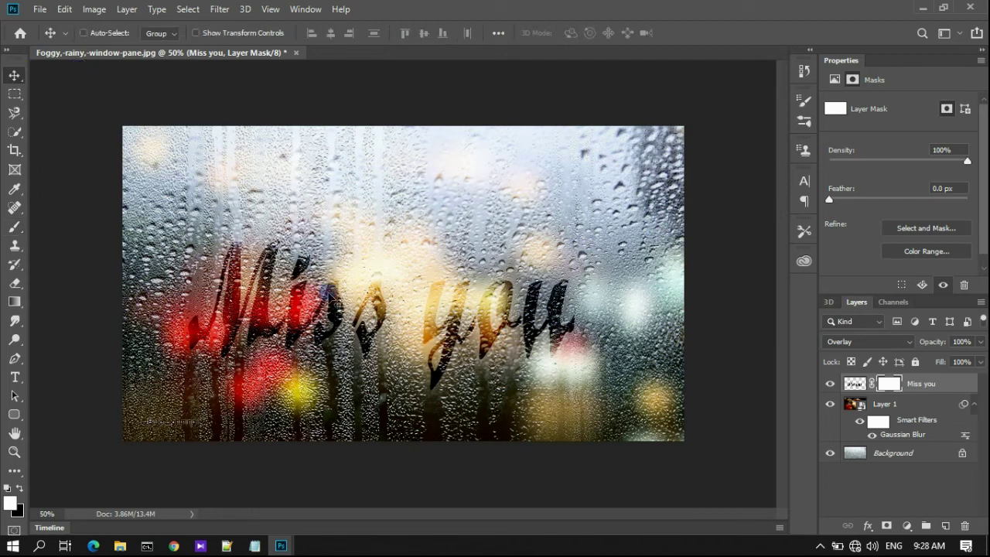
# Move the blurred Layer 1 rain photo upward behind the 'Miss you' text
pyautogui.moveTo(329, 297); pyautogui.dragTo(329, 311)
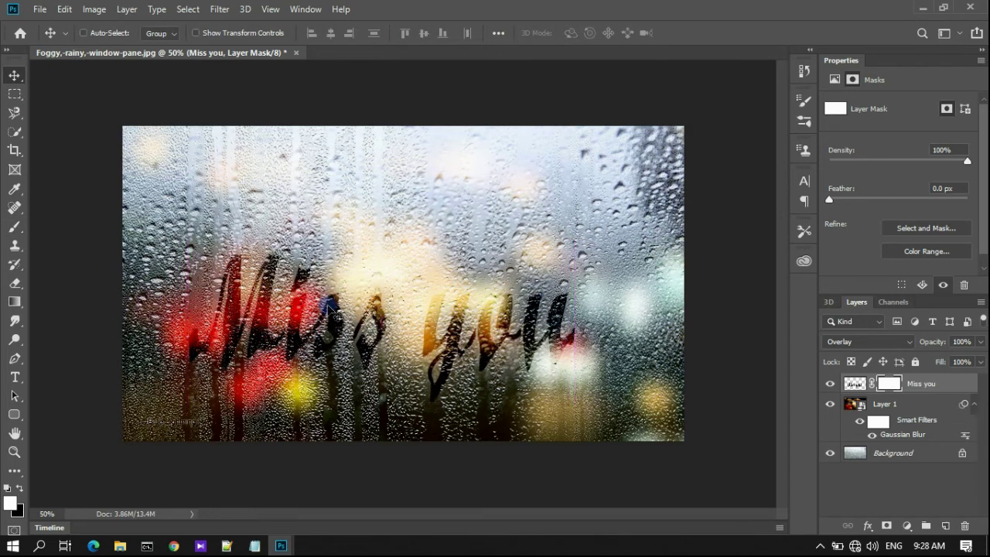
pyautogui.moveTo(335, 297); pyautogui.dragTo(336, 285)
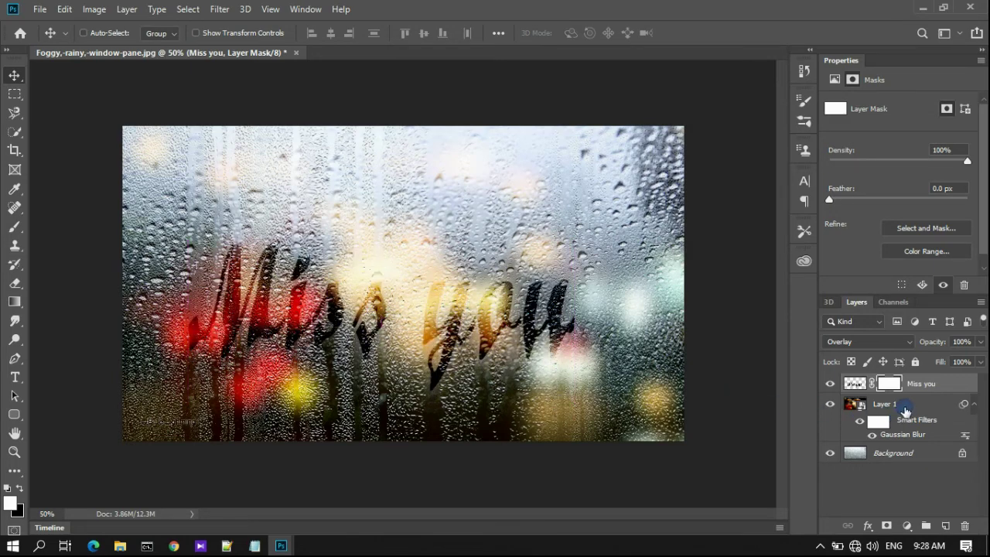
pyautogui.click(905, 406)
pyautogui.moveTo(598, 258); pyautogui.dragTo(594, 208)
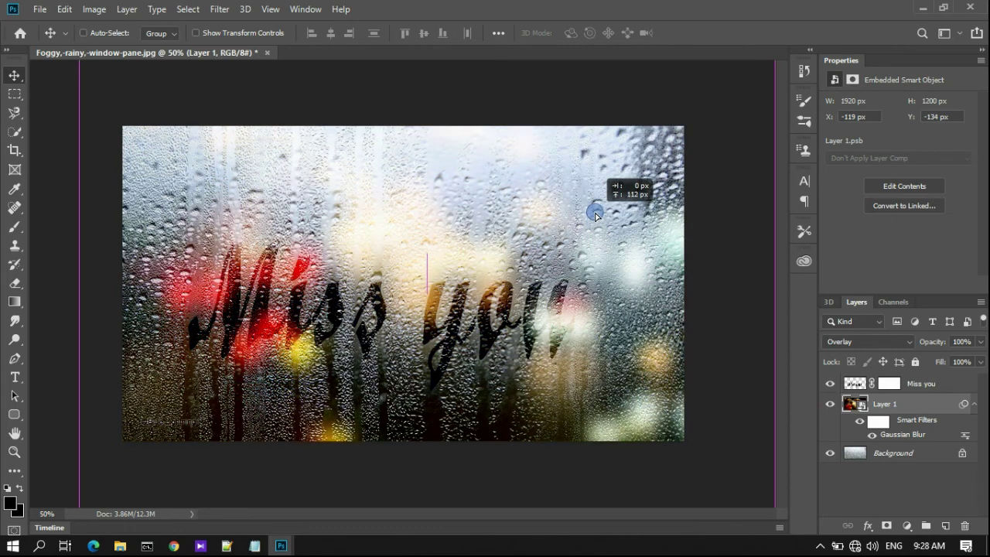
pyautogui.moveTo(594, 209); pyautogui.dragTo(593, 205)
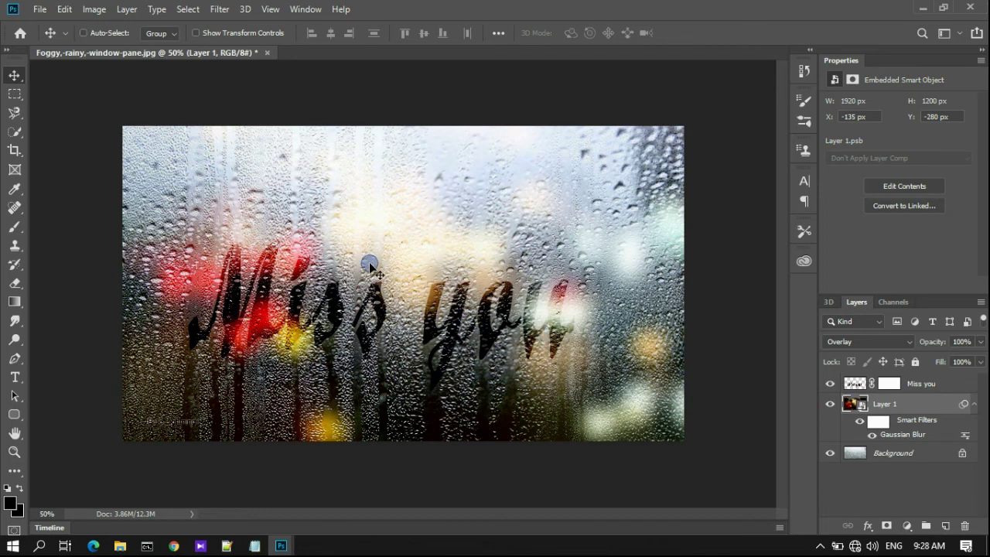
pyautogui.click(40, 10)
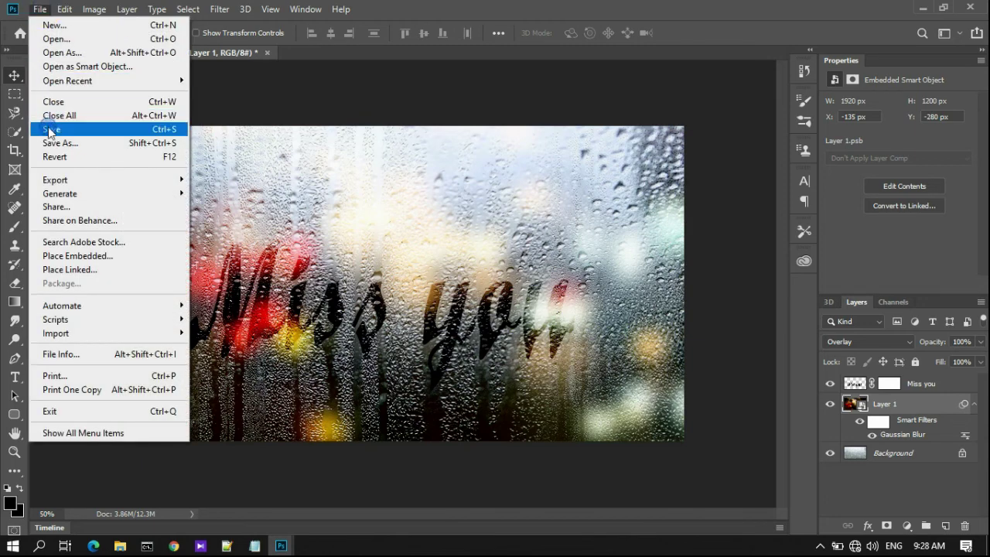
# Save the image to Downloads as JPEG 'miss you' at Quality 12 Maximum
pyautogui.click(48, 129)
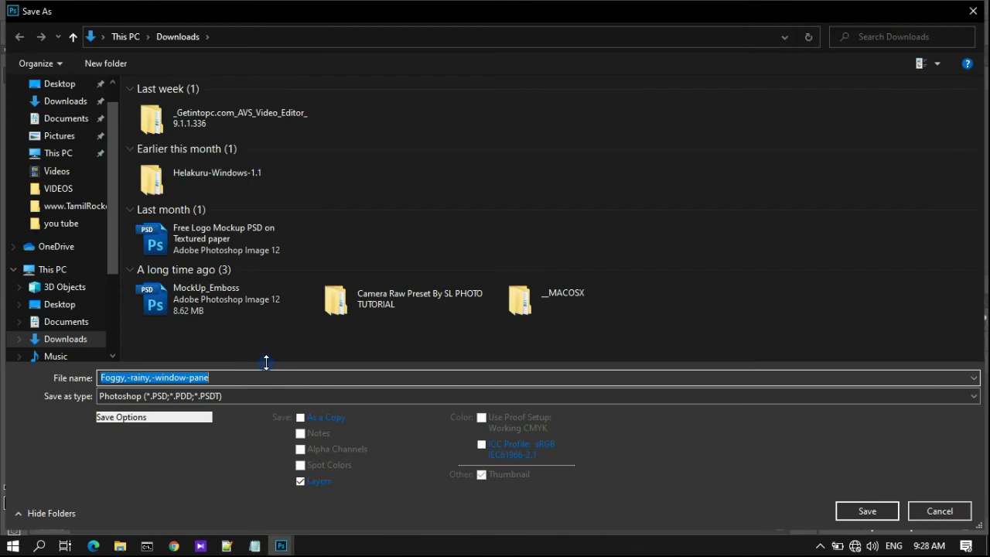
pyautogui.moveTo(235, 377); pyautogui.dragTo(65, 379)
pyautogui.write('miss you')
pyautogui.click(240, 398)
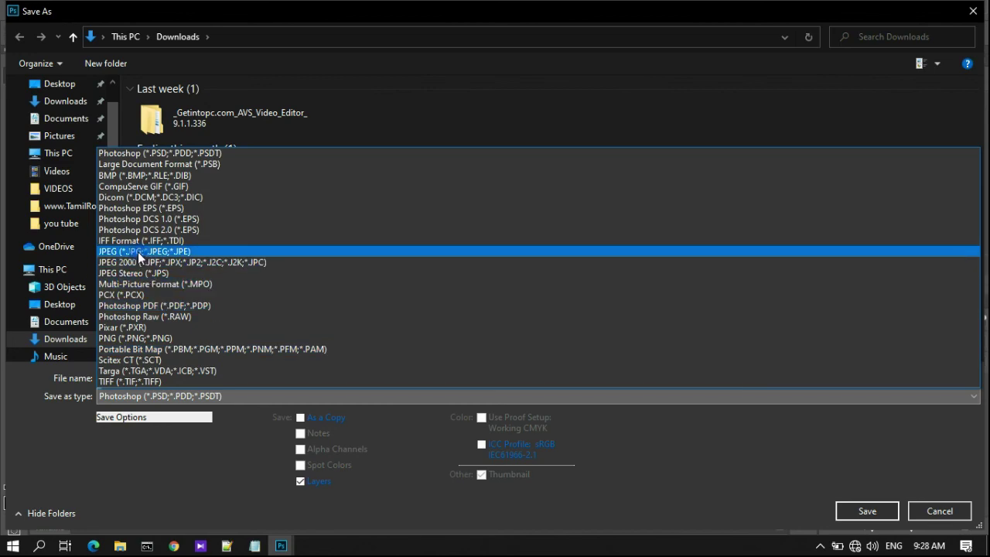
pyautogui.click(138, 252)
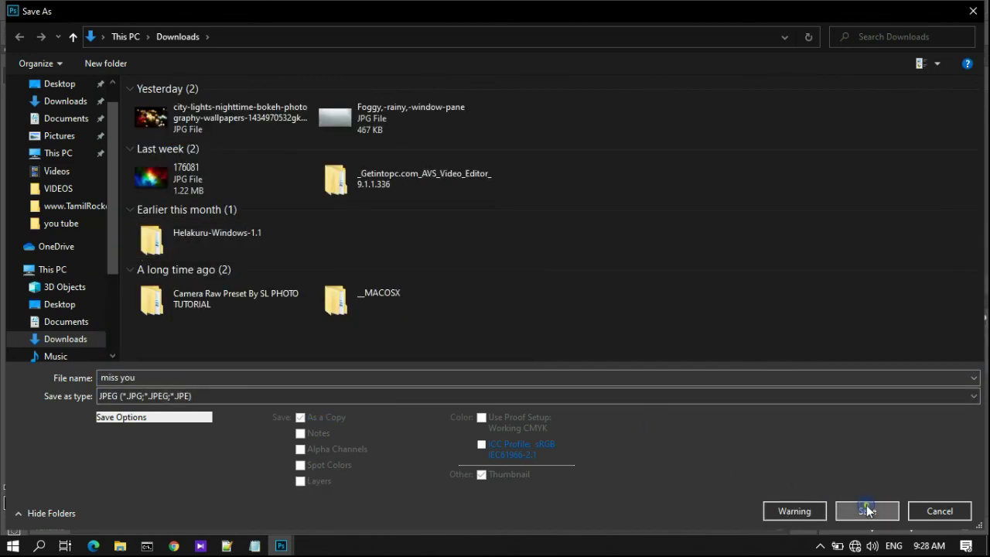
pyautogui.click(866, 511)
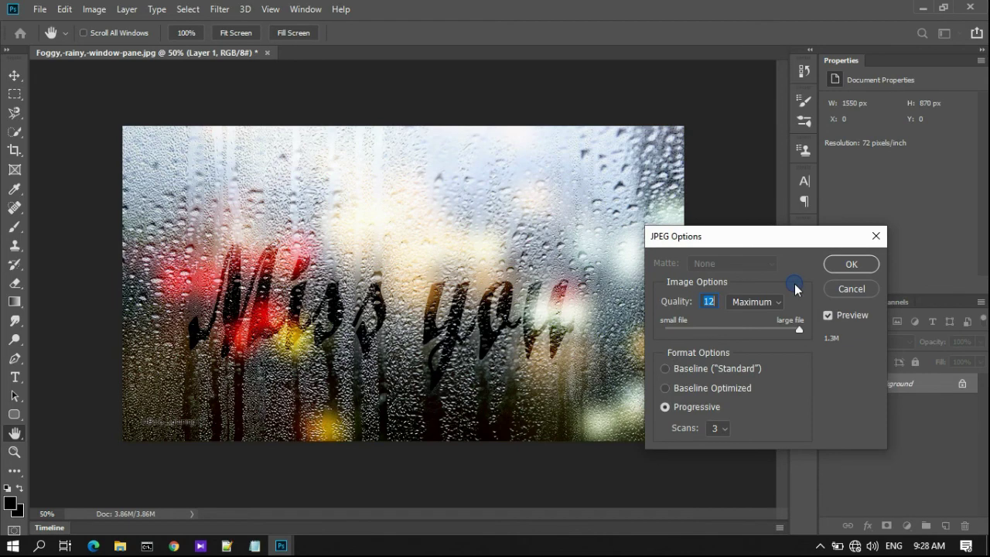
pyautogui.click(844, 265)
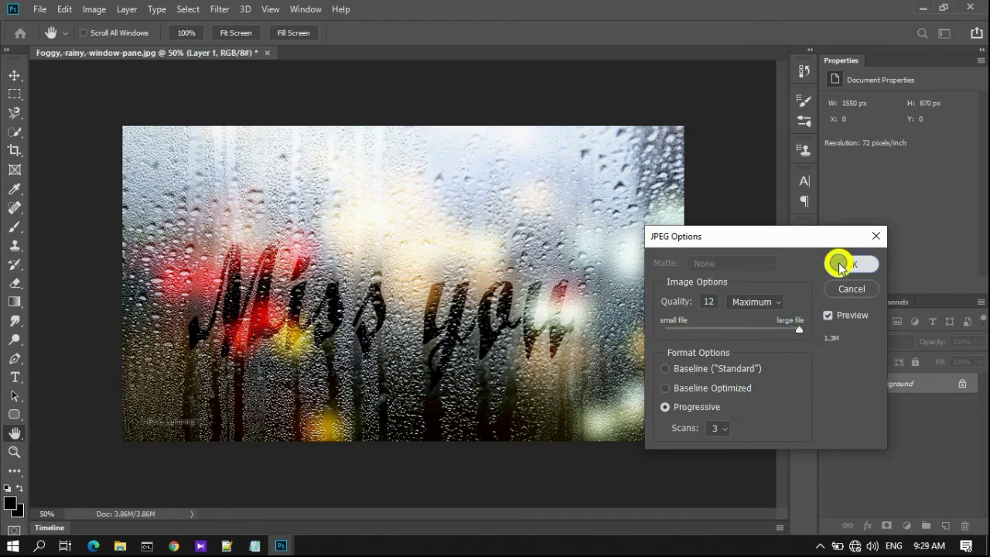